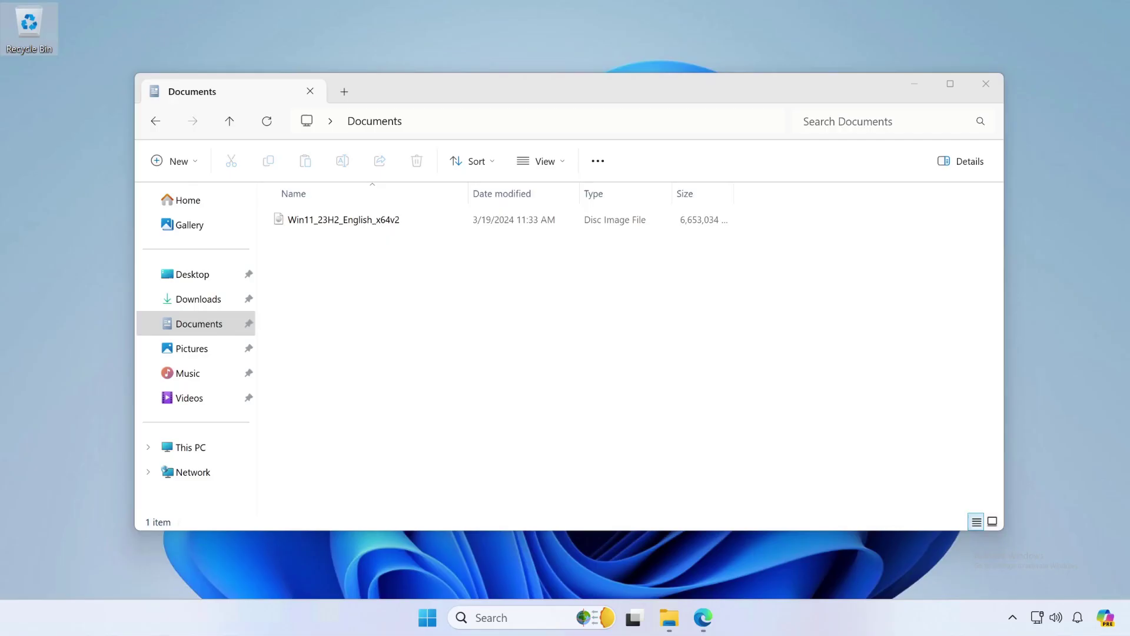
- Bring the Documents window forward and select the Win11_23H2_English_x64v2 disc image
click(659, 311)
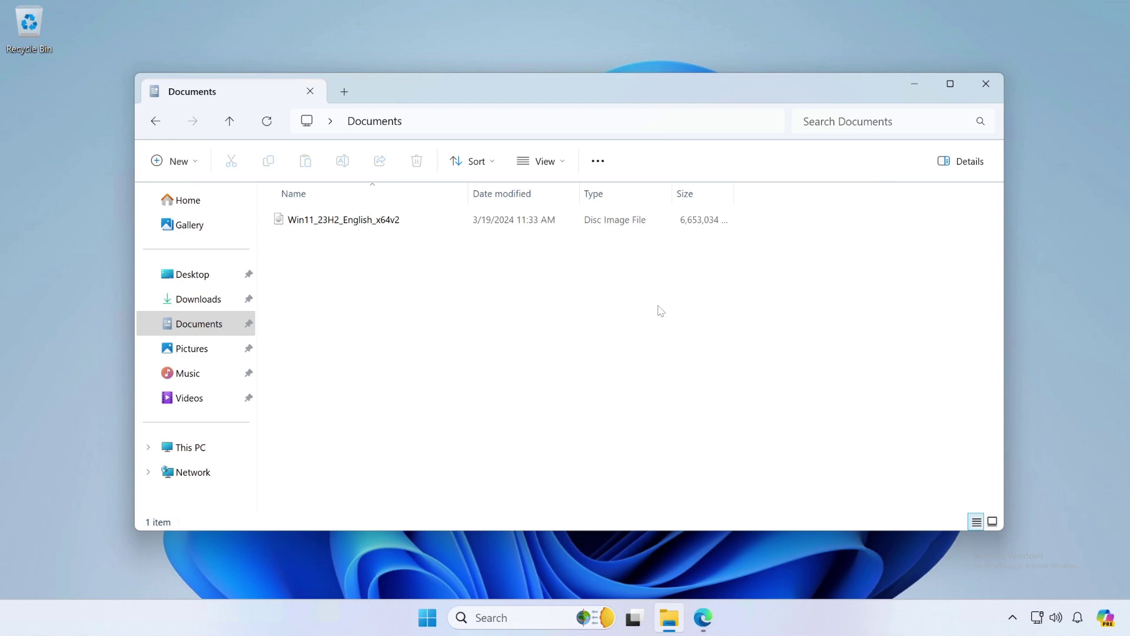
click(307, 222)
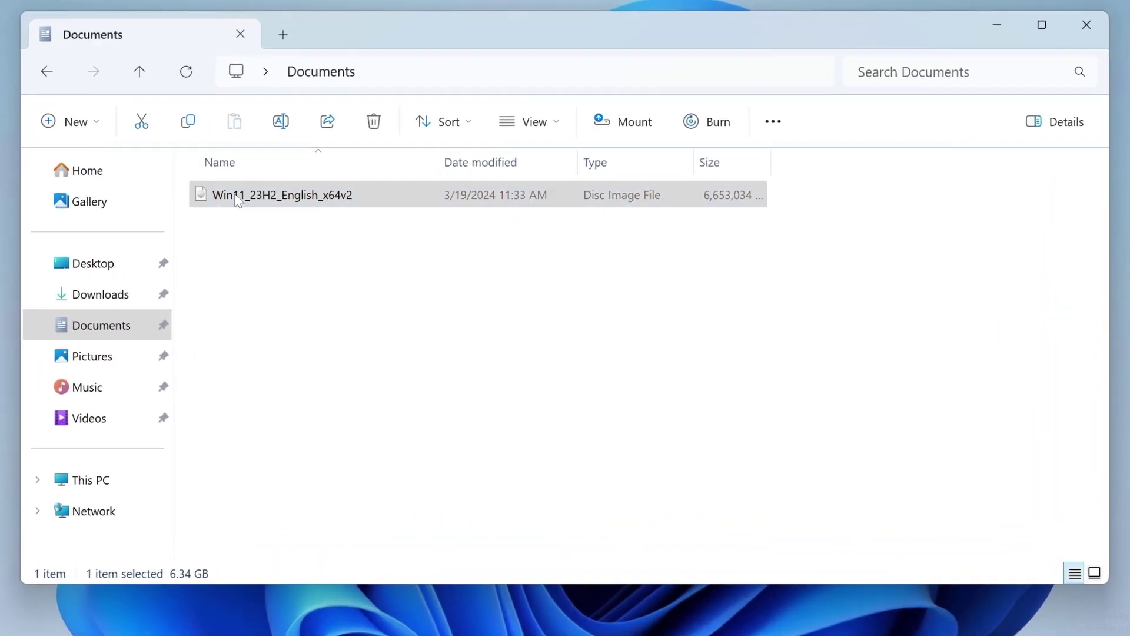
- Mount the Windows 11 ISO and open its CD drive from This PC
right_click(308, 223)
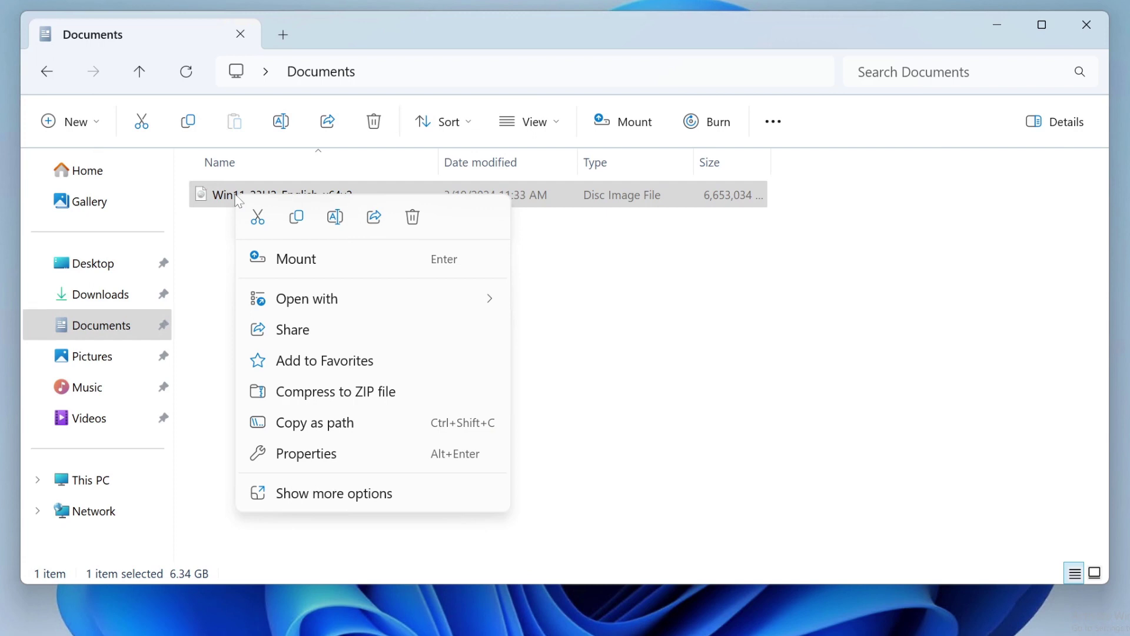
click(323, 268)
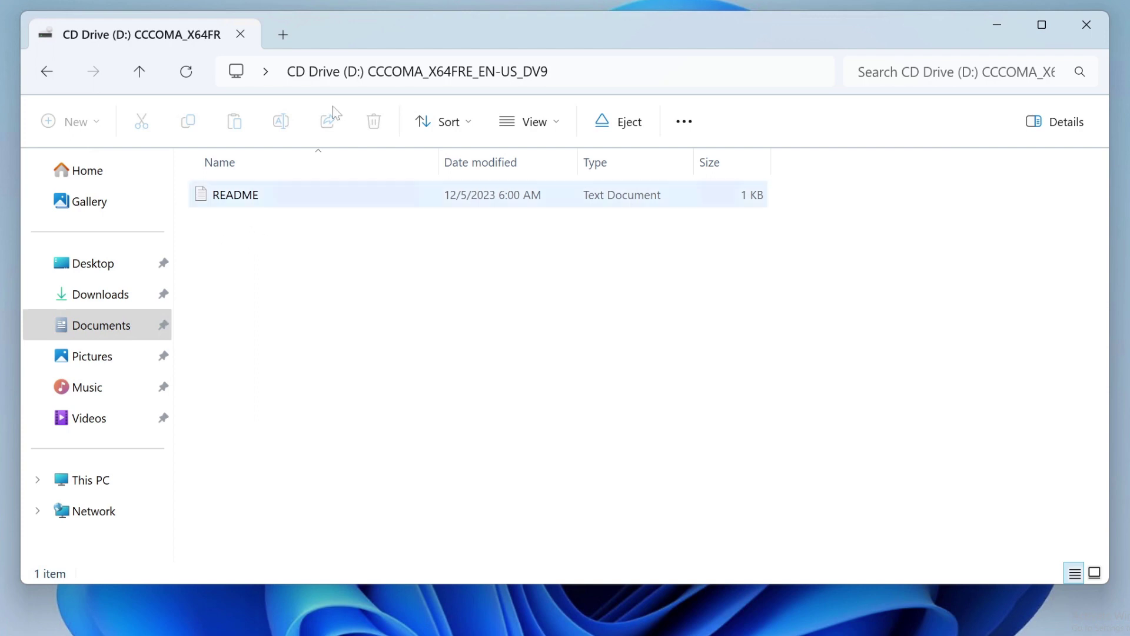
click(283, 34)
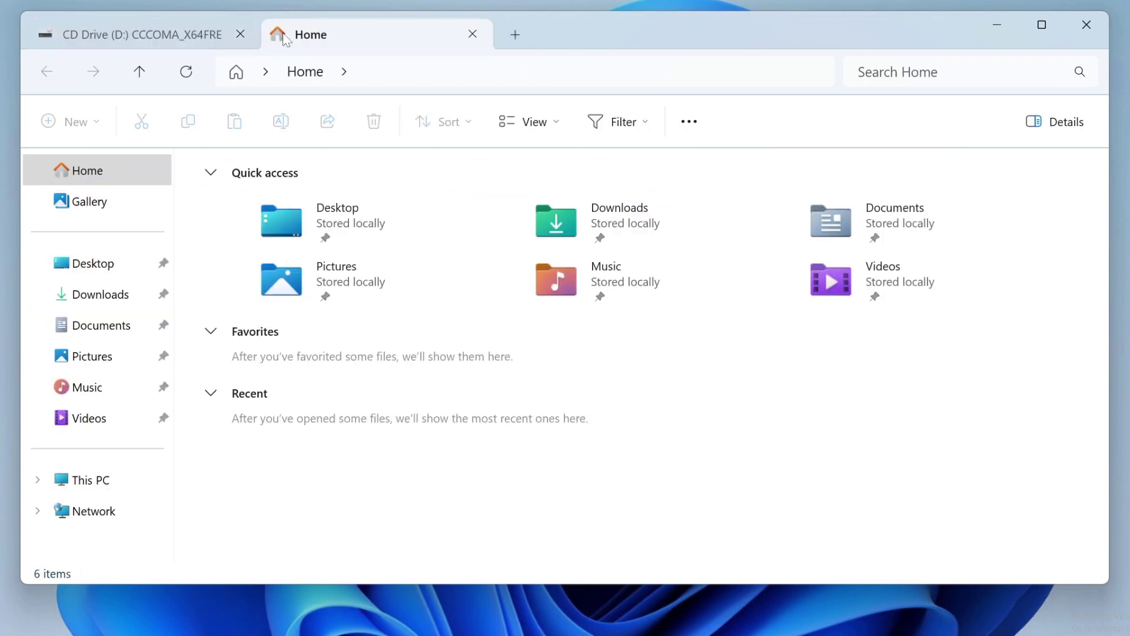
click(88, 479)
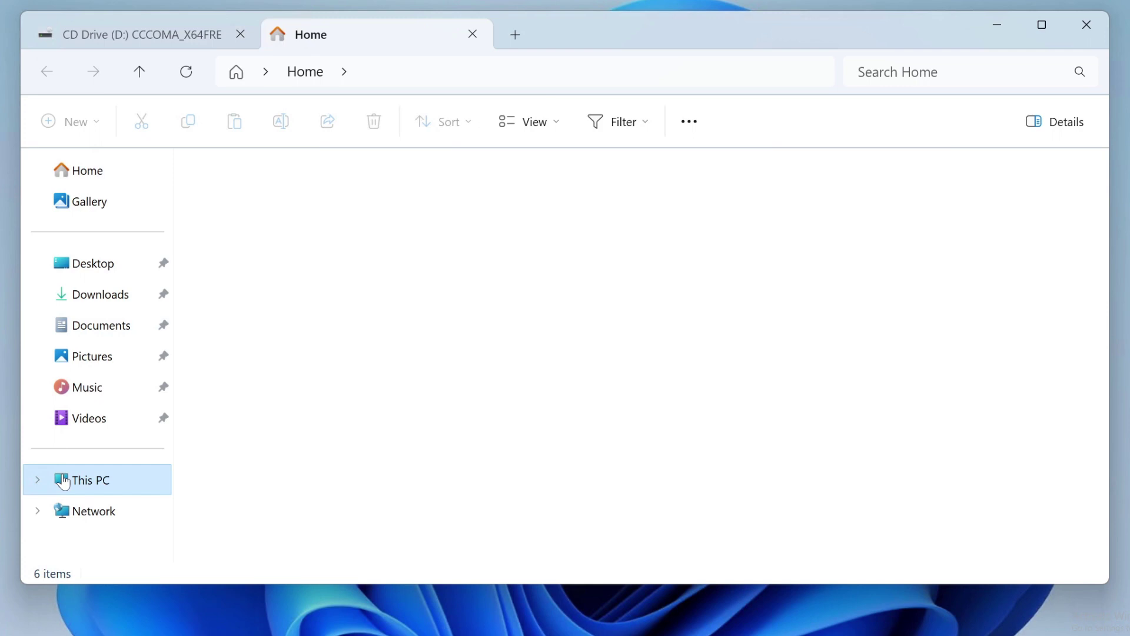
double_click(589, 208)
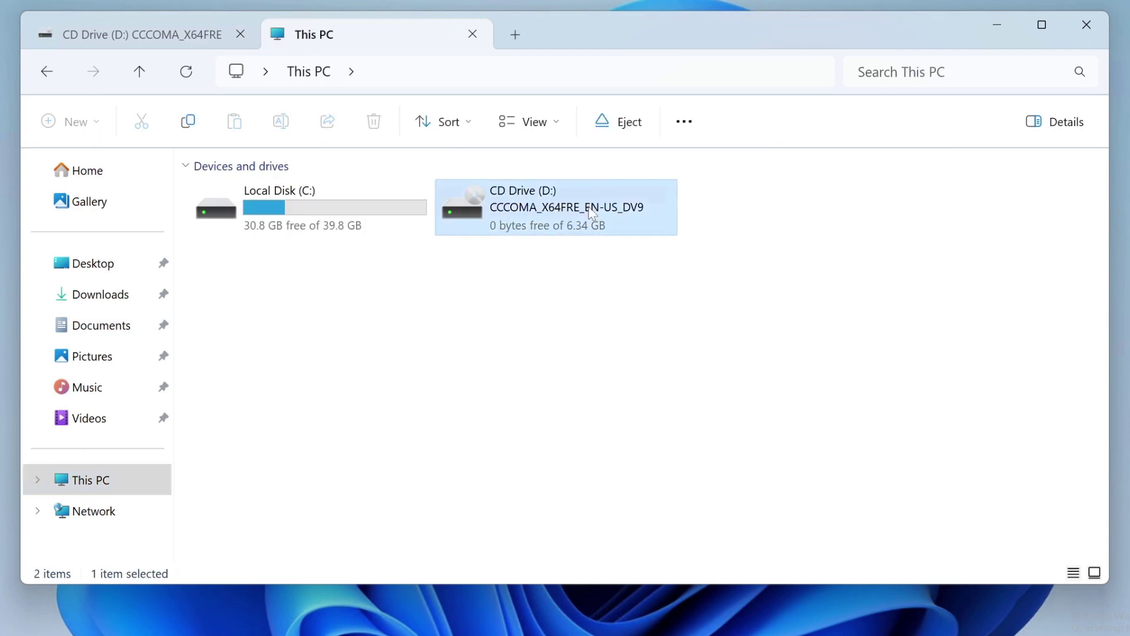
- Read the drive's README about UDF in Notepad, then close Notepad and the duplicate view
click(164, 30)
click(345, 36)
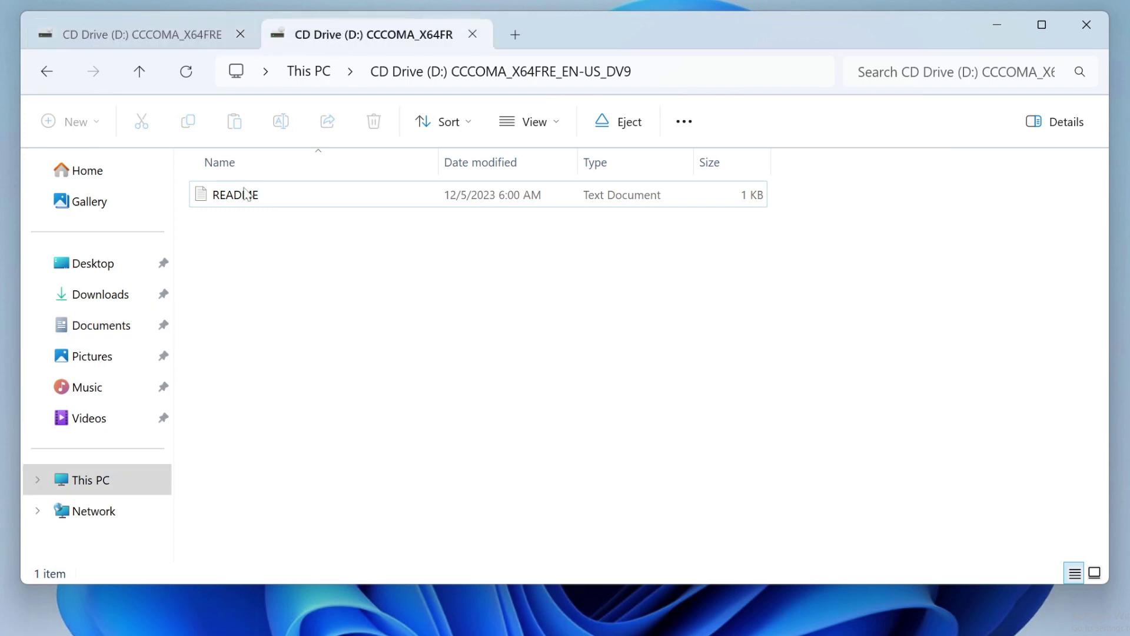
double_click(230, 195)
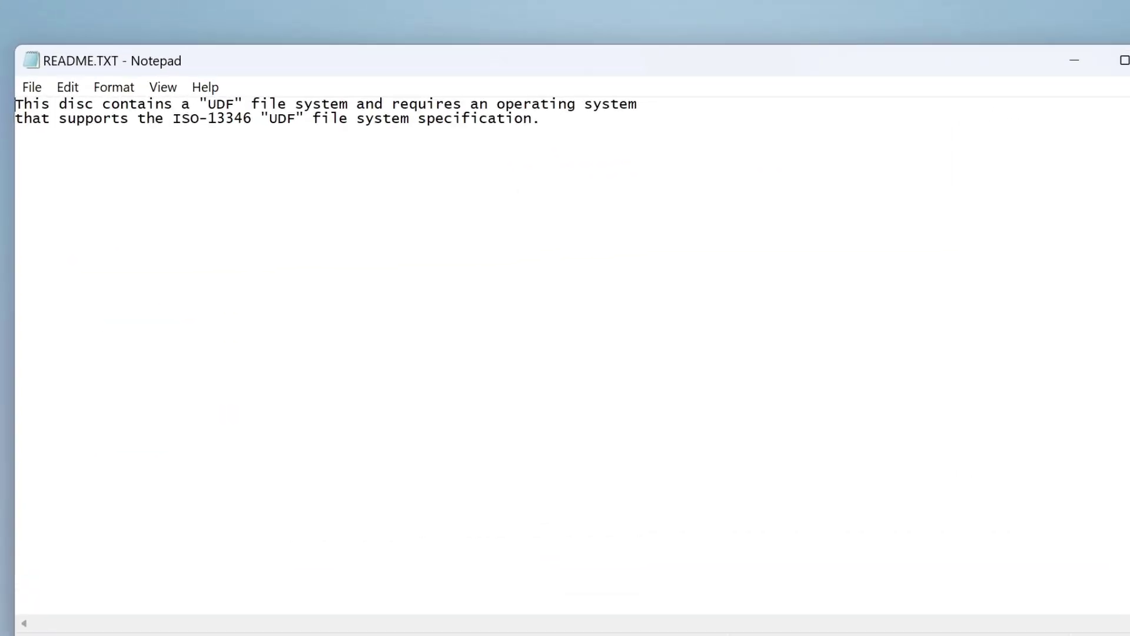
drag(416, 91, 85, 80)
drag(190, 177, 26, 176)
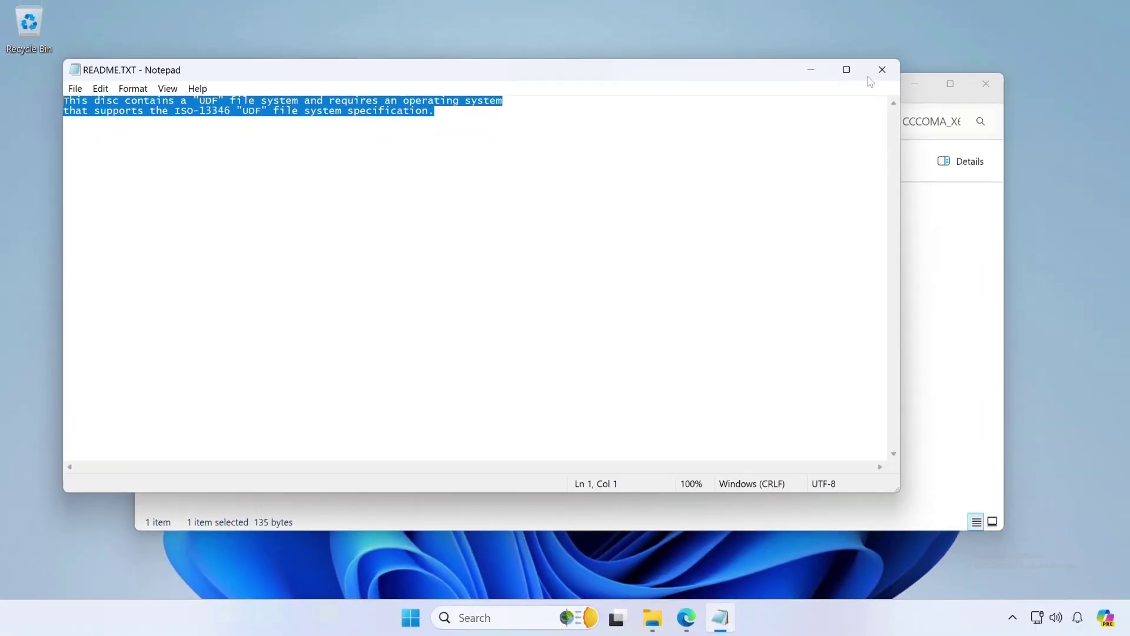
click(879, 73)
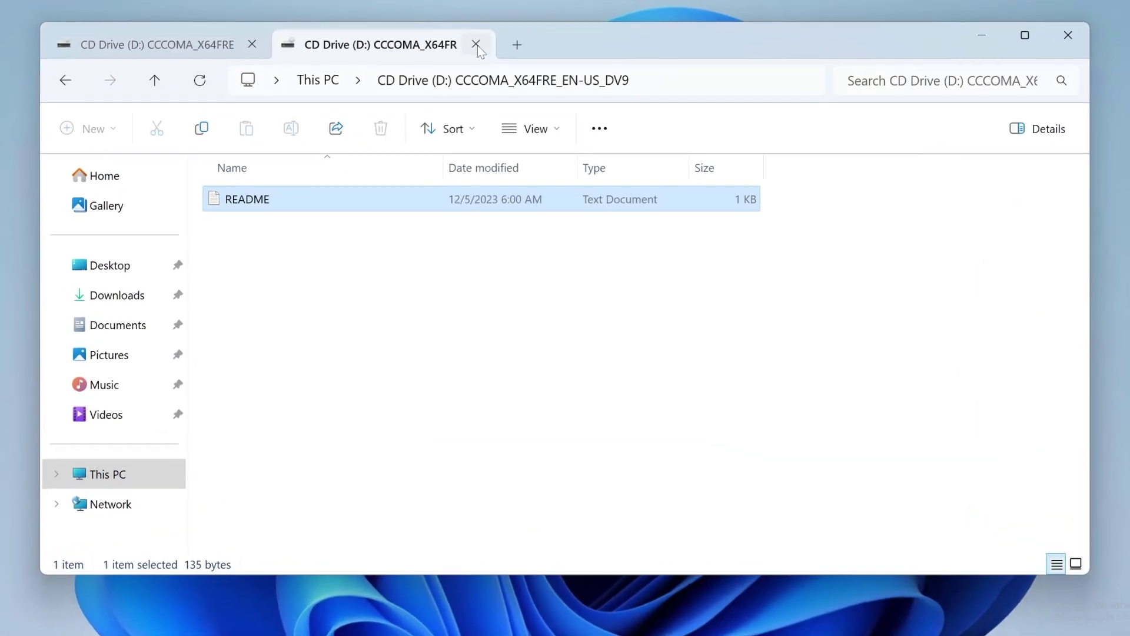
click(476, 44)
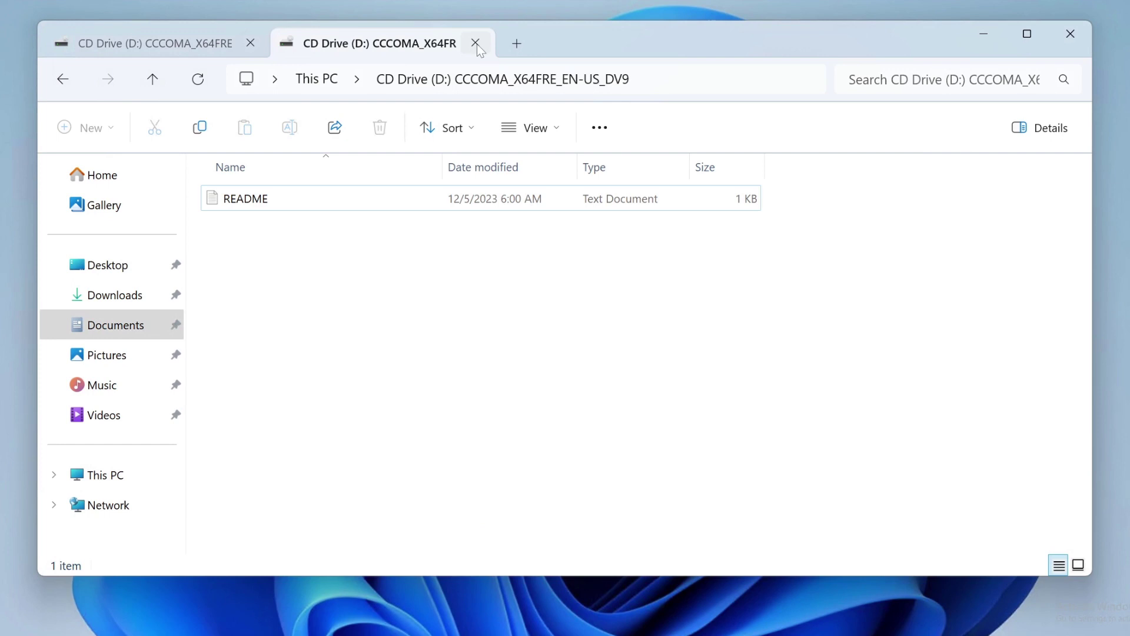
- Download the 64-bit PowerISO v8.7 installer (PowerISO8-x64.exe) from poweriso.com and run it
click(62, 78)
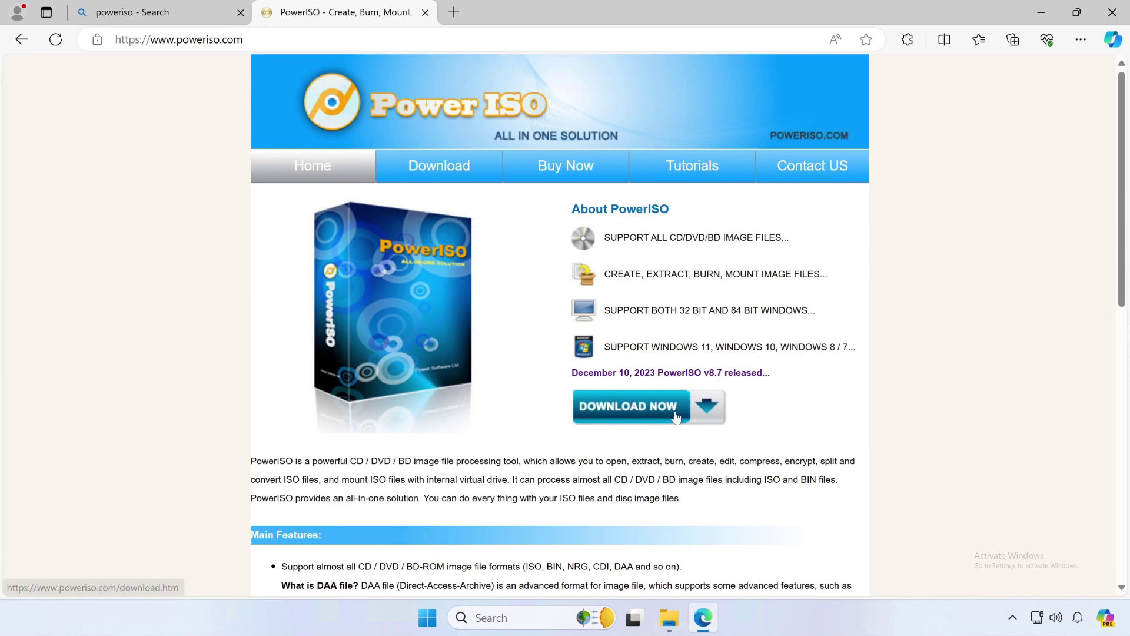
click(706, 406)
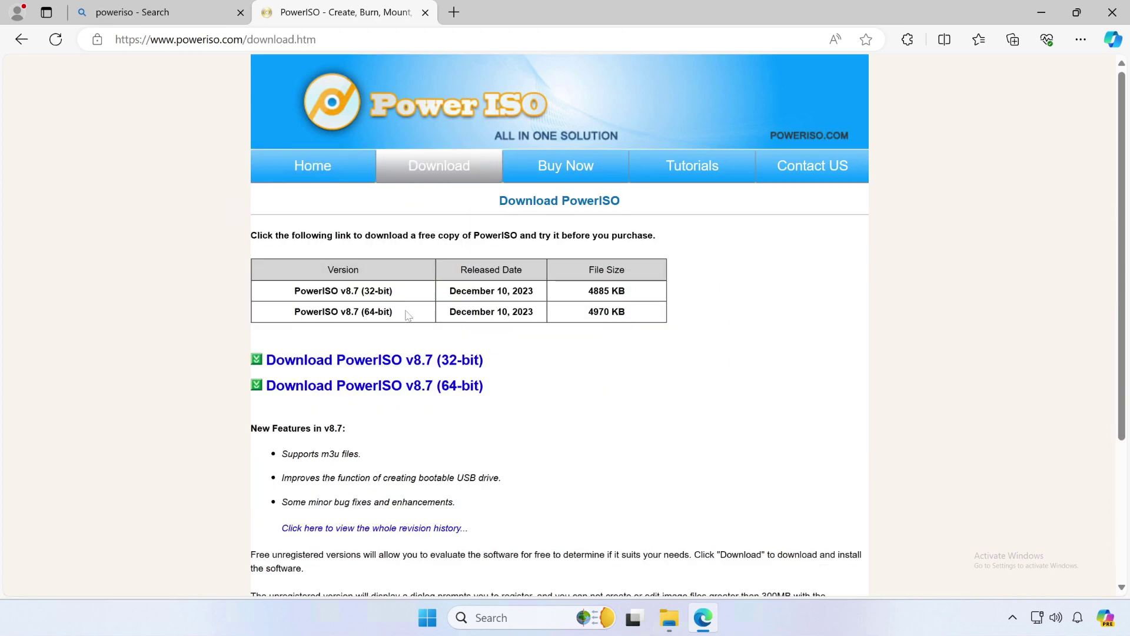
click(358, 392)
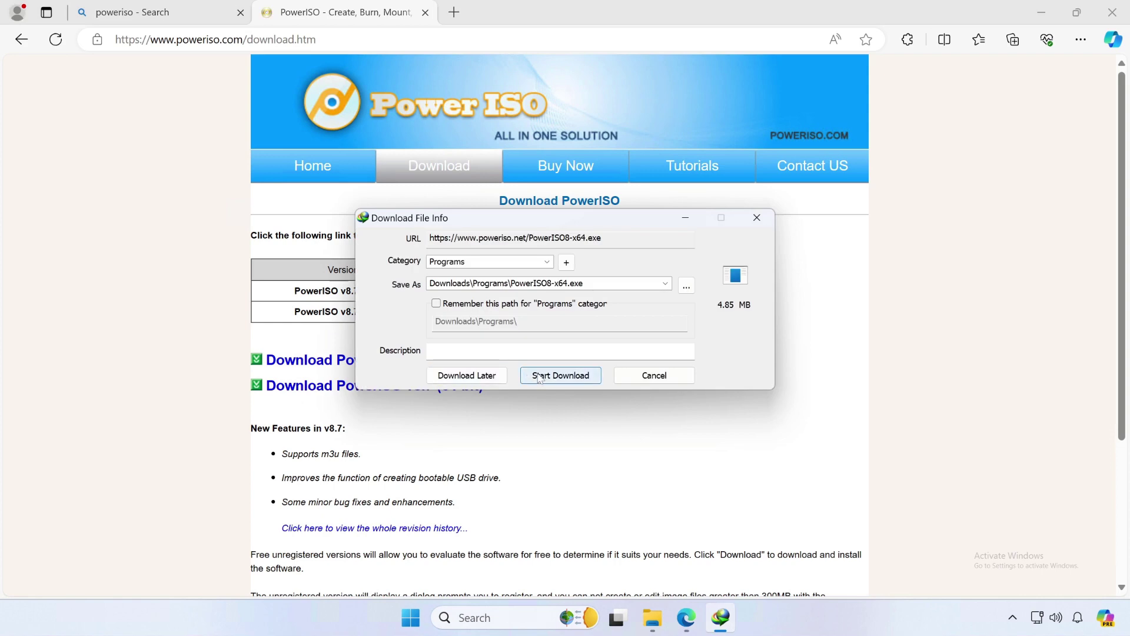
click(558, 377)
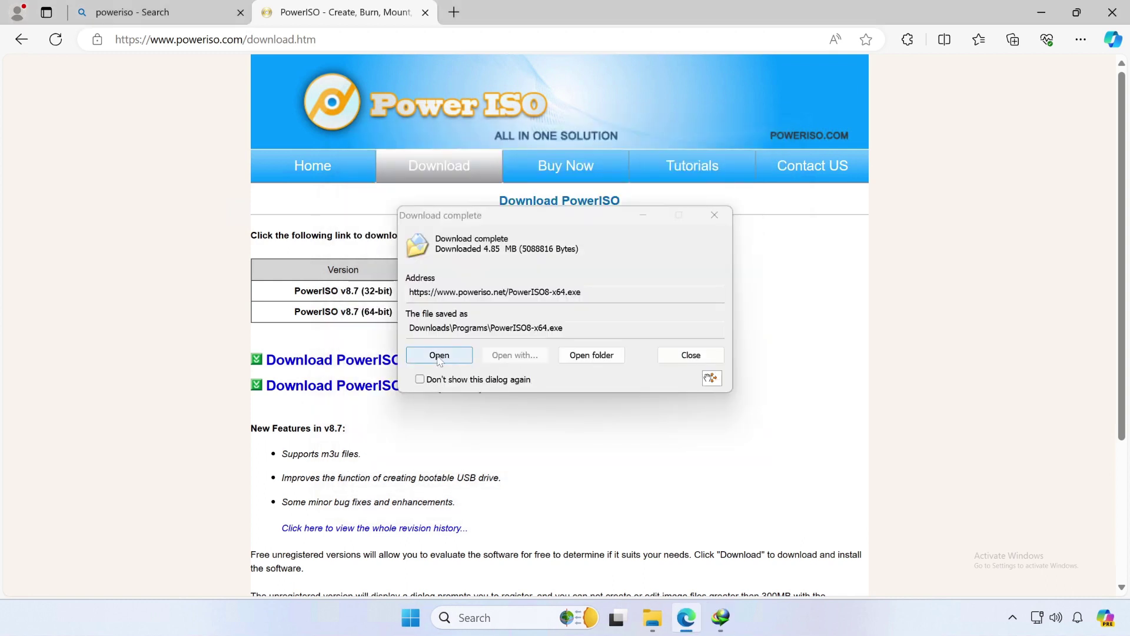
click(438, 356)
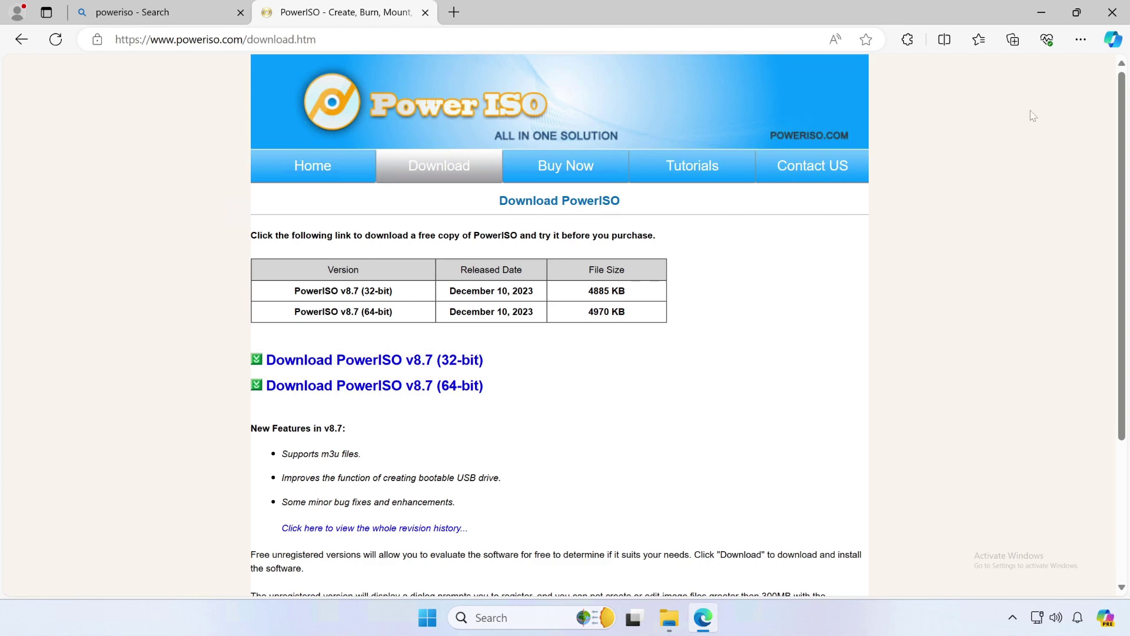
- Install PowerISO 8.7 to the default folder with autostart on boot up turned off
click(1112, 13)
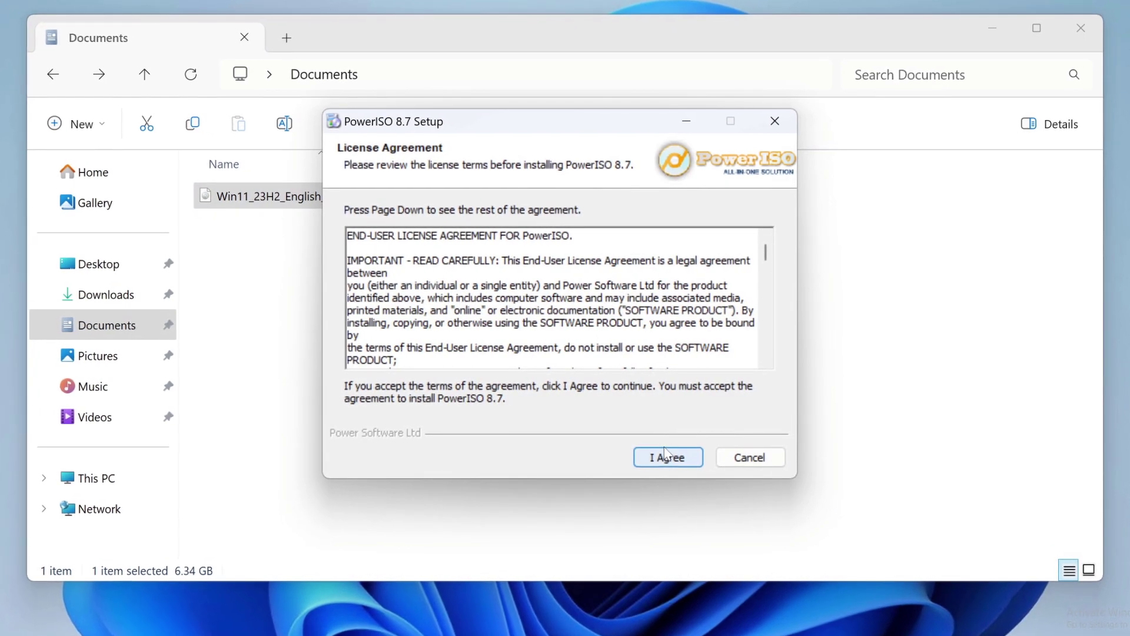
click(668, 456)
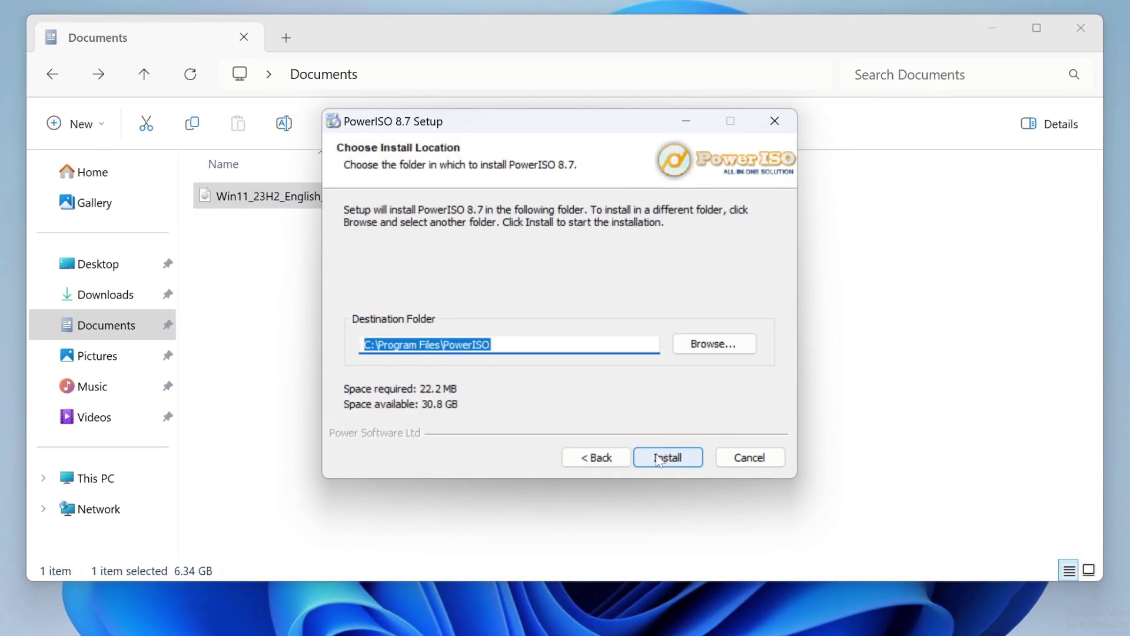
click(661, 459)
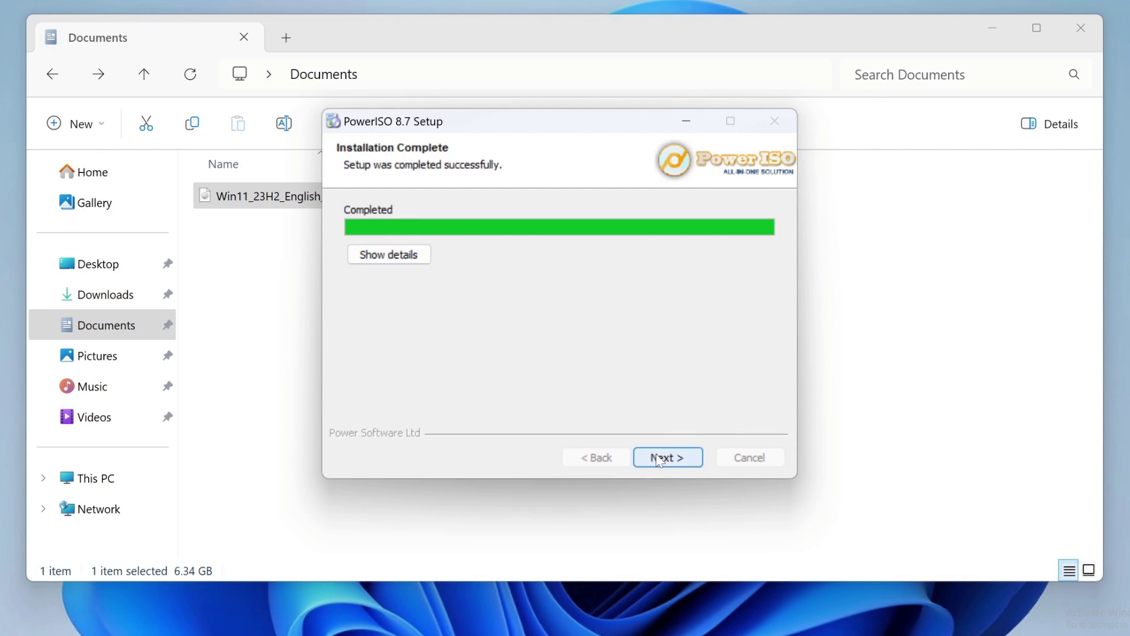
click(675, 463)
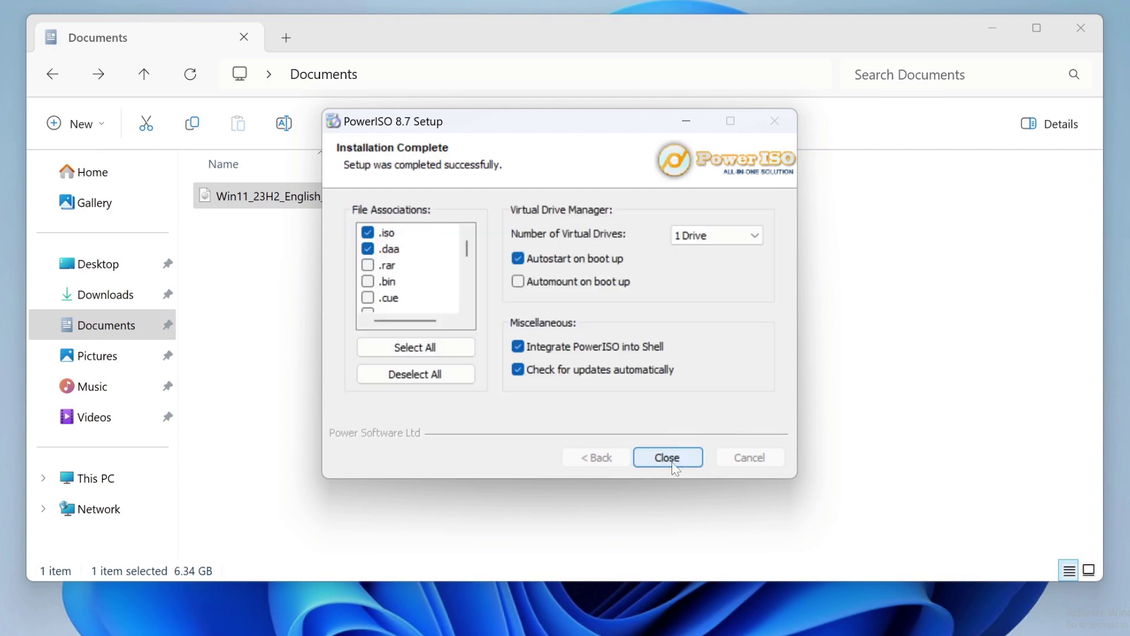
click(519, 259)
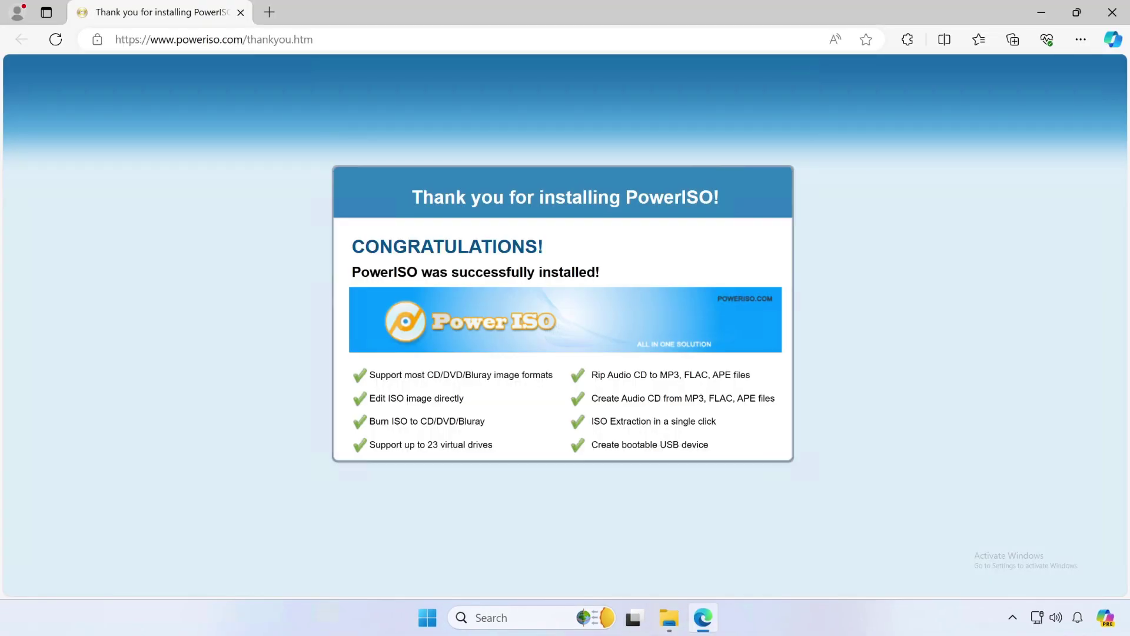
click(1110, 12)
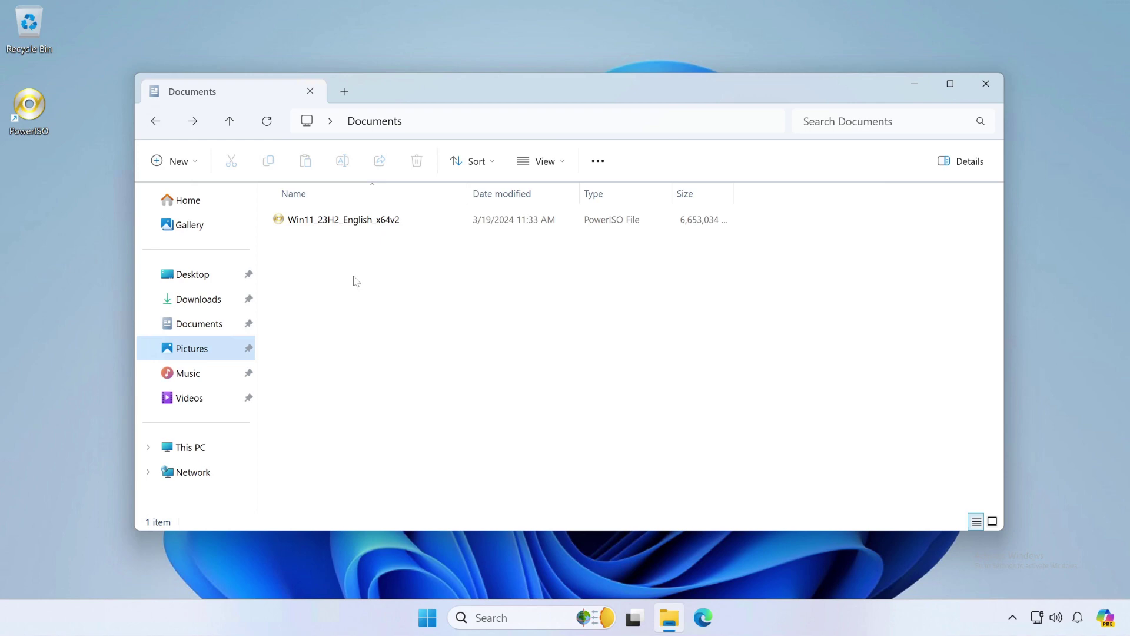
- Select the Win11_23H2_English_x64v2 image, now a PowerISO file, and show its context menu
click(316, 222)
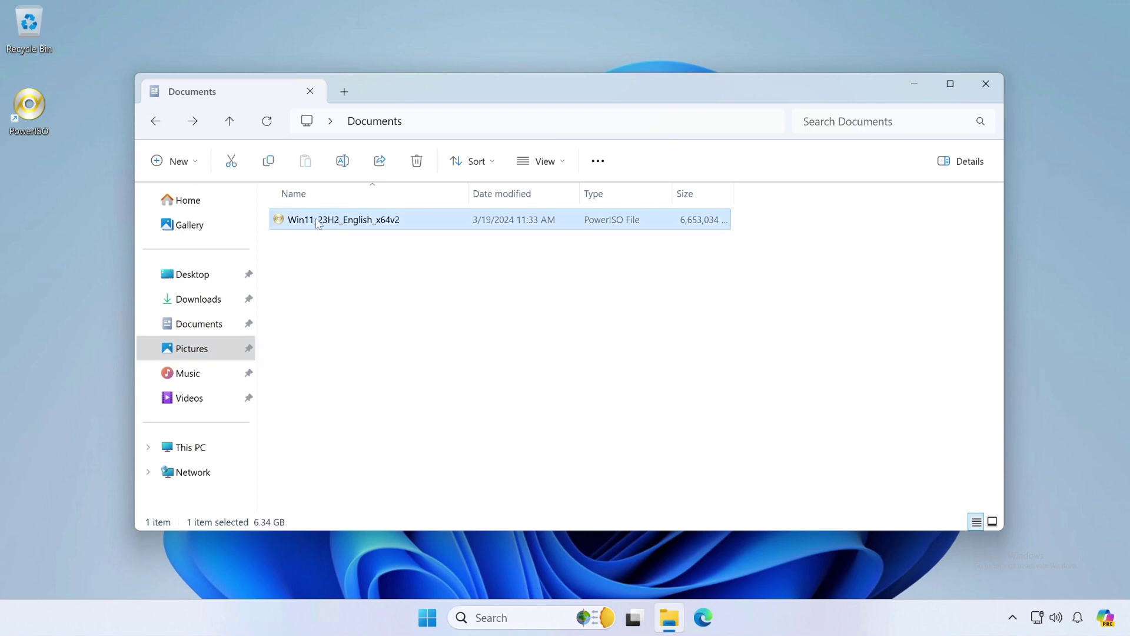
right_click(317, 223)
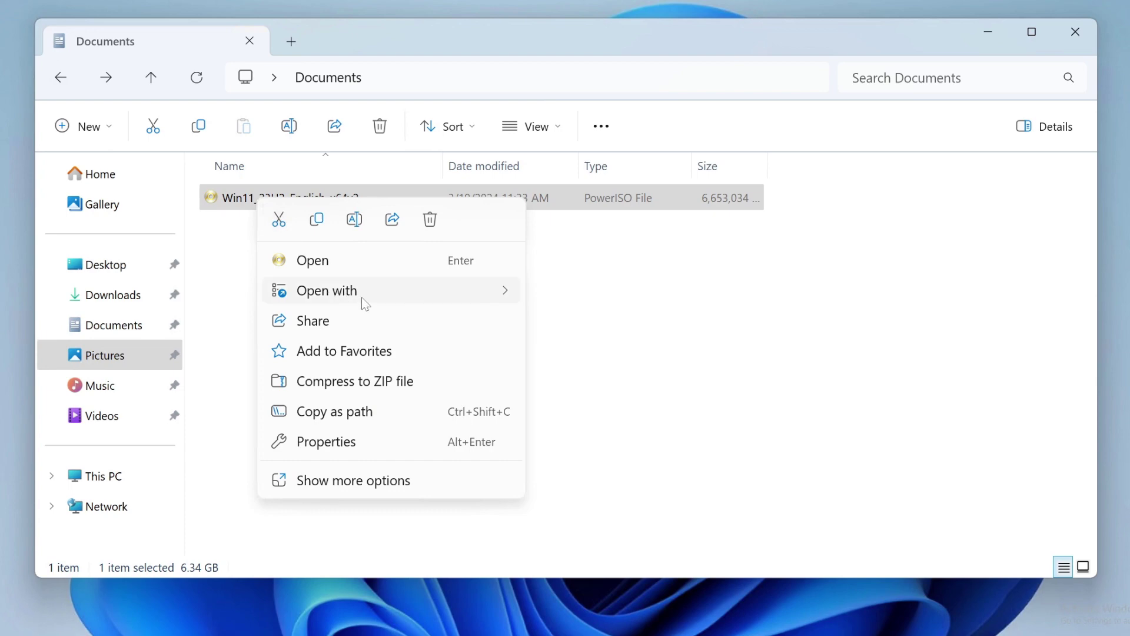
- Open the ISO with PowerISO and tick Joliet under File > Image properties
mouse_move(326, 290)
click(591, 301)
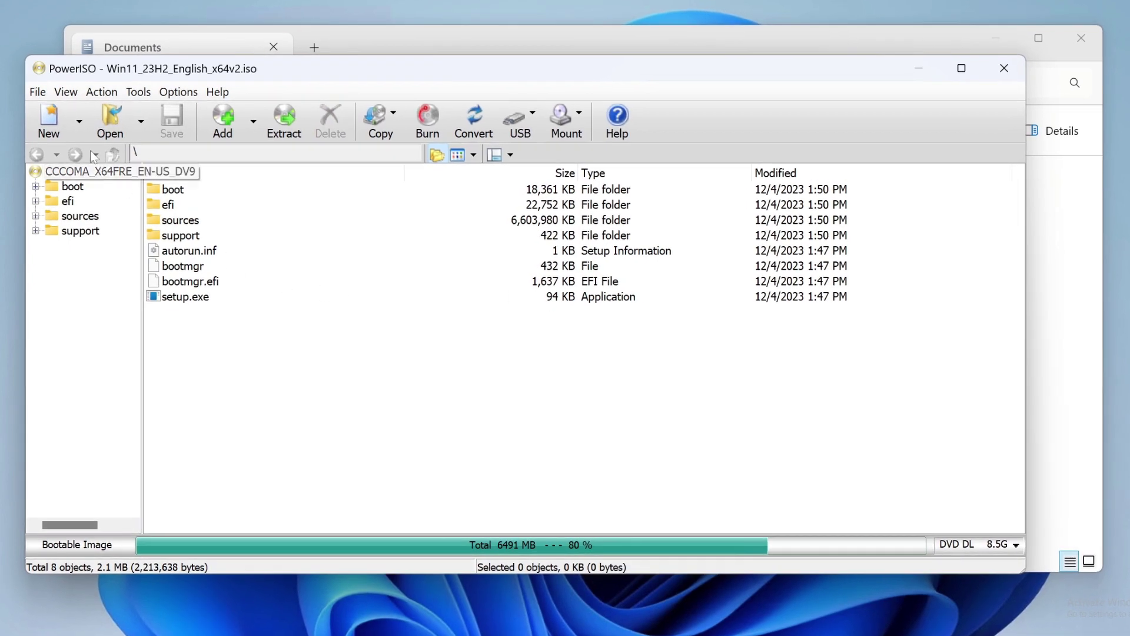
click(38, 93)
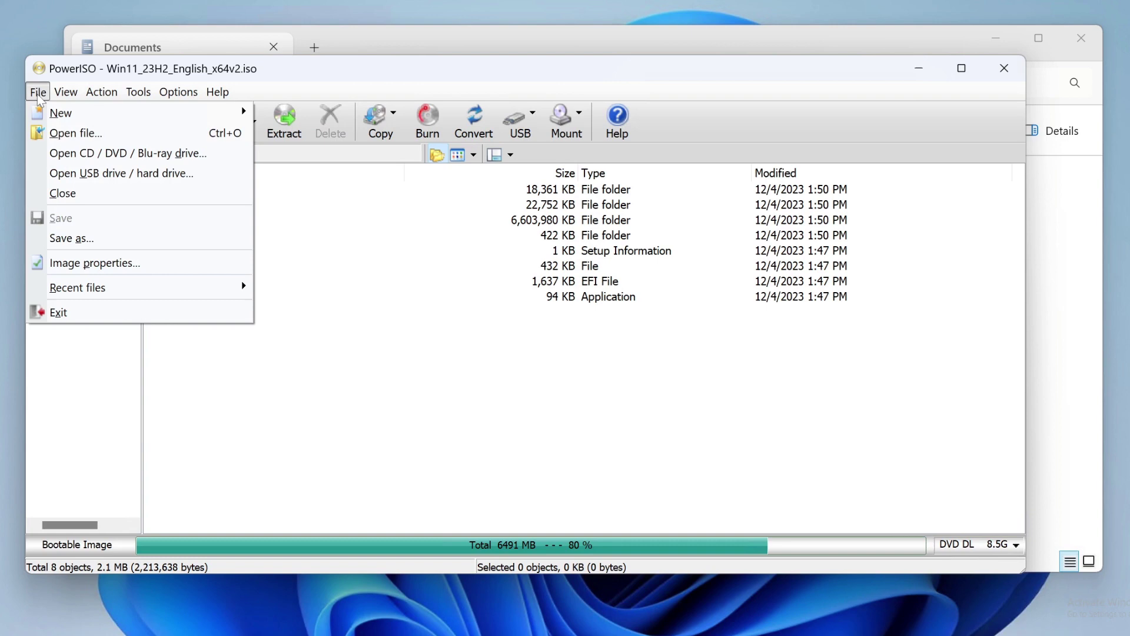
click(78, 262)
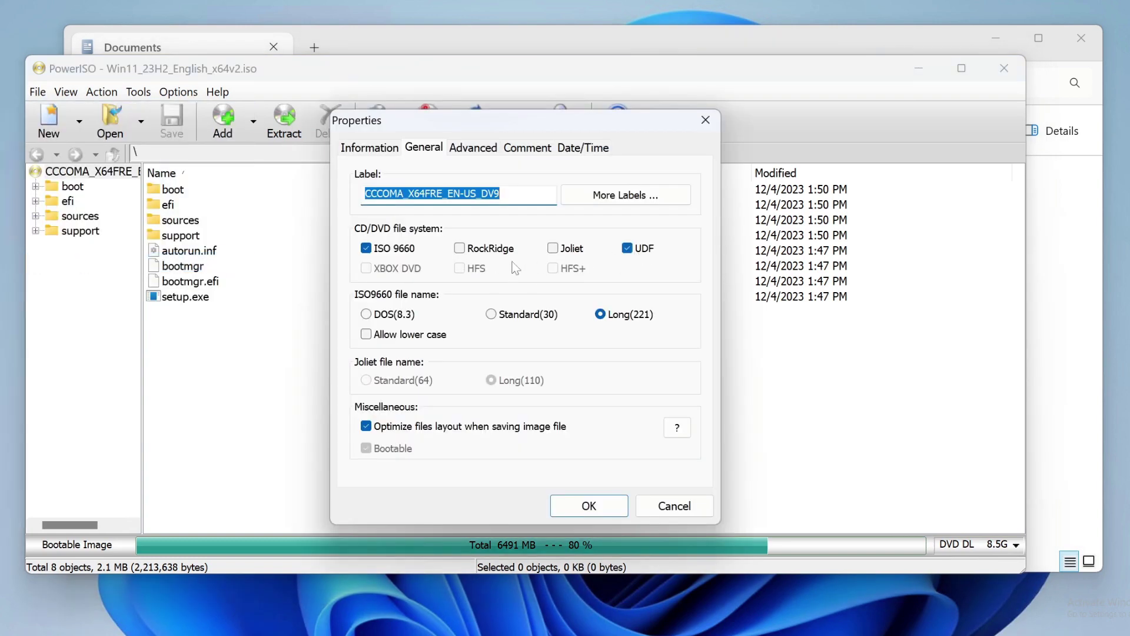
click(553, 249)
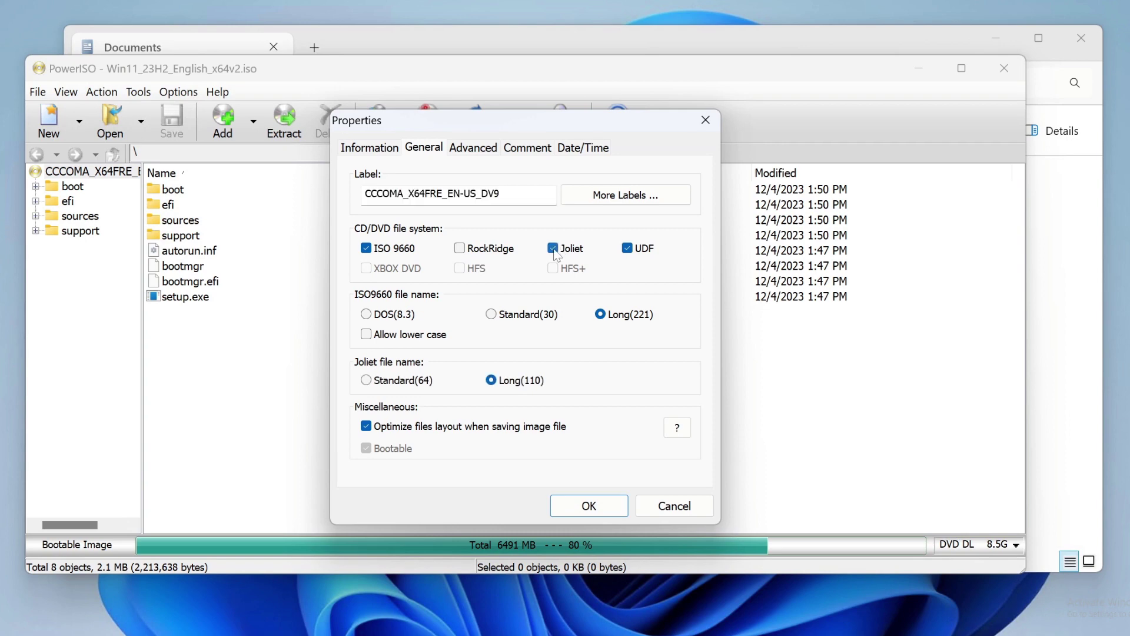
click(554, 248)
click(553, 249)
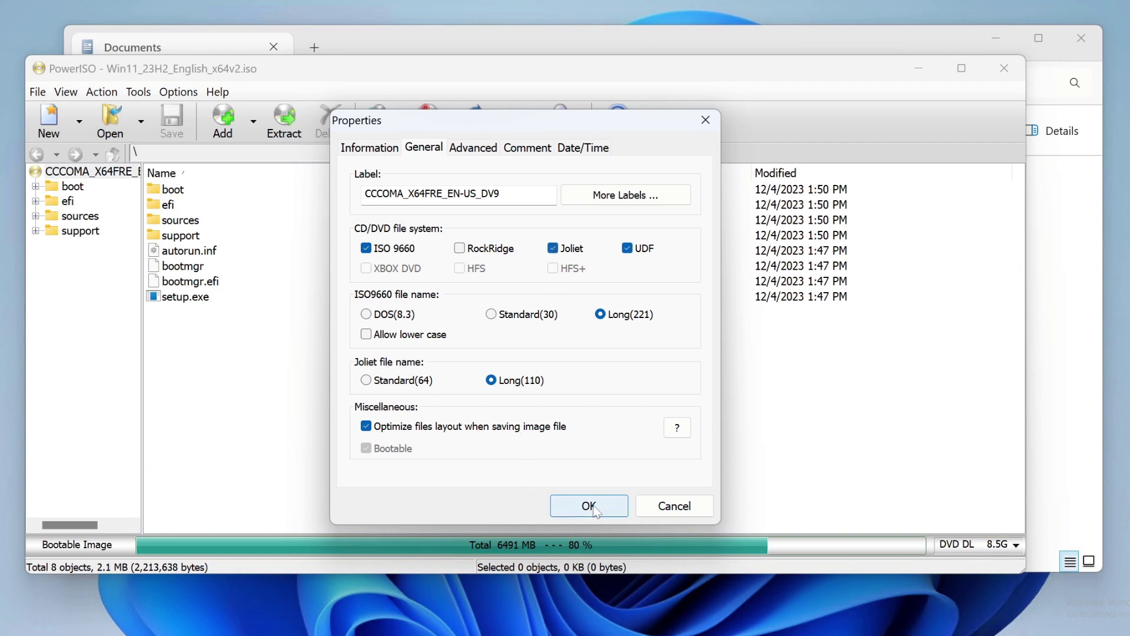
click(590, 506)
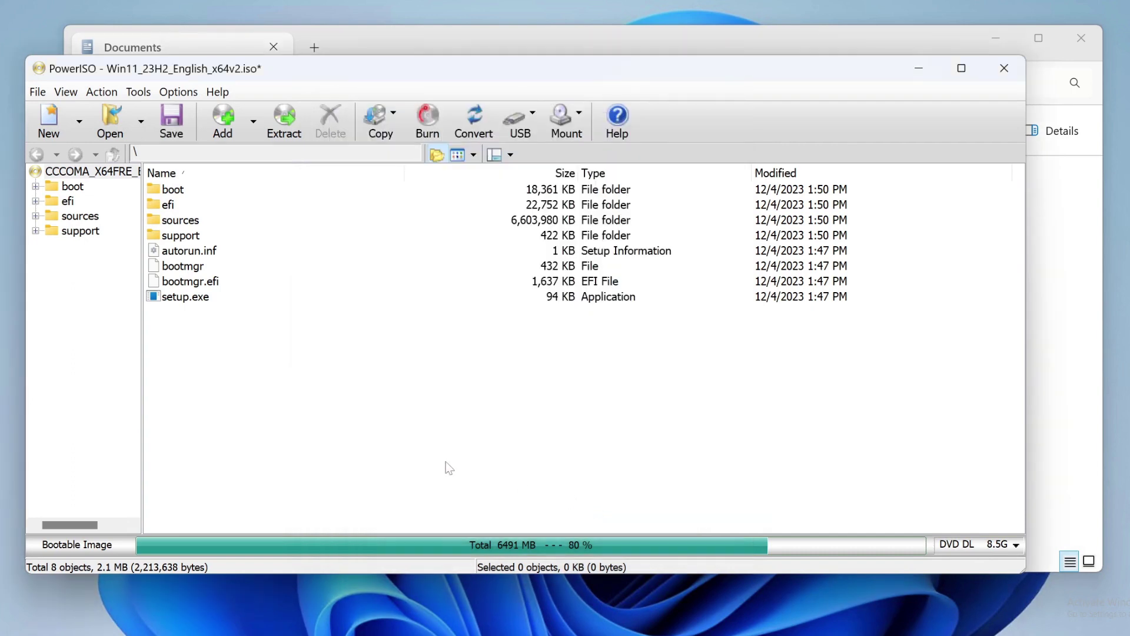
- Save the image as Win11_23H2_English_x64v2 New.iso
click(36, 94)
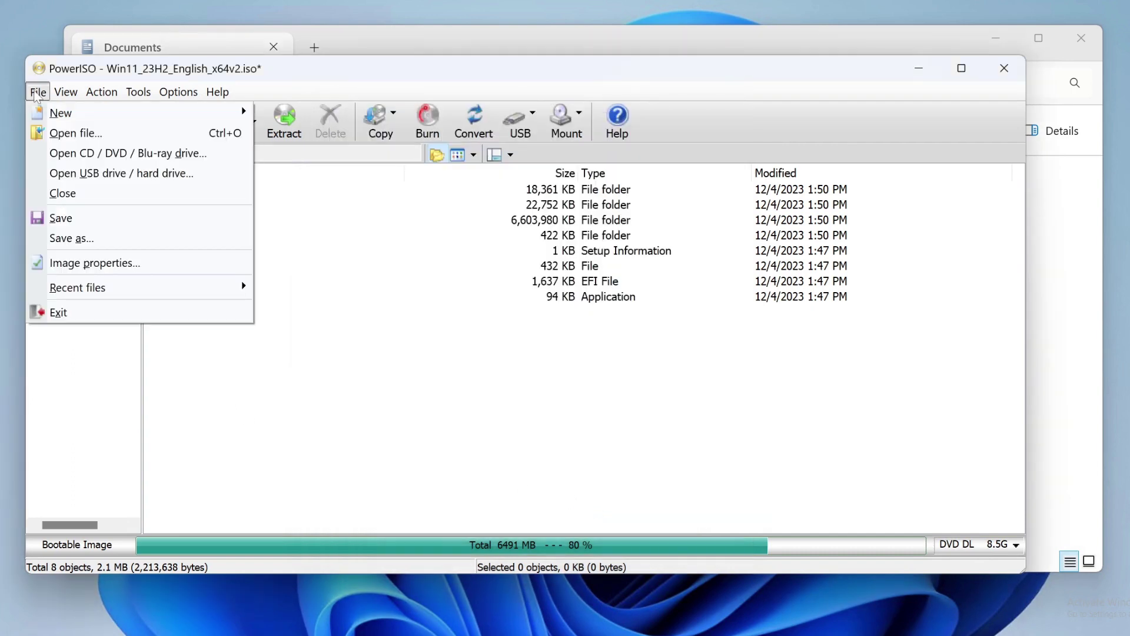
click(75, 238)
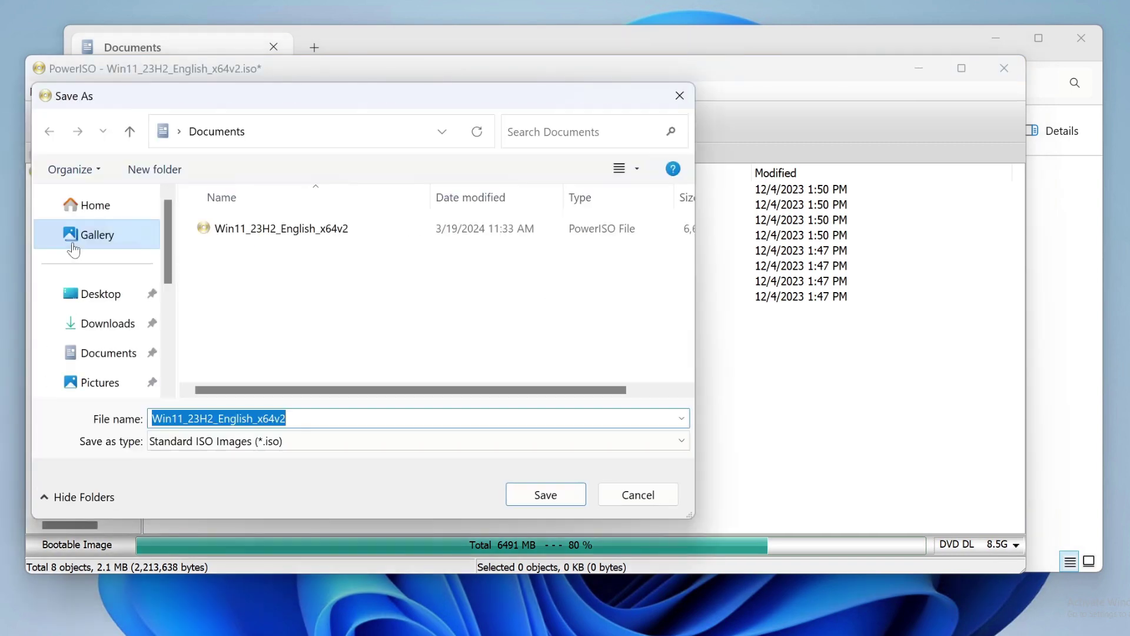
key(End)
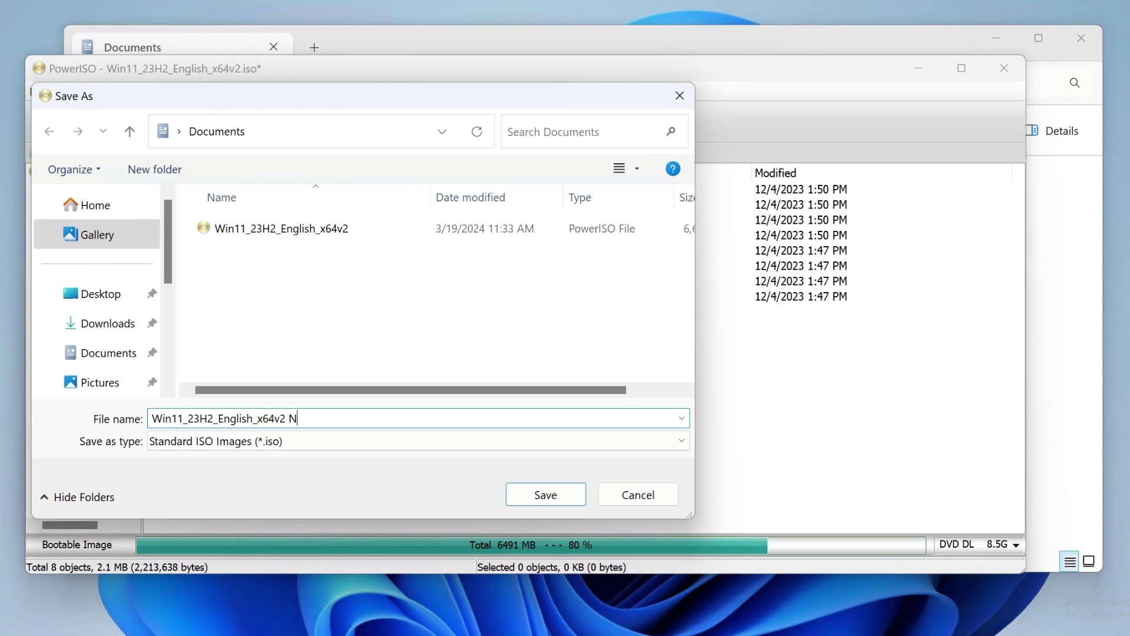
text(ew)
click(524, 487)
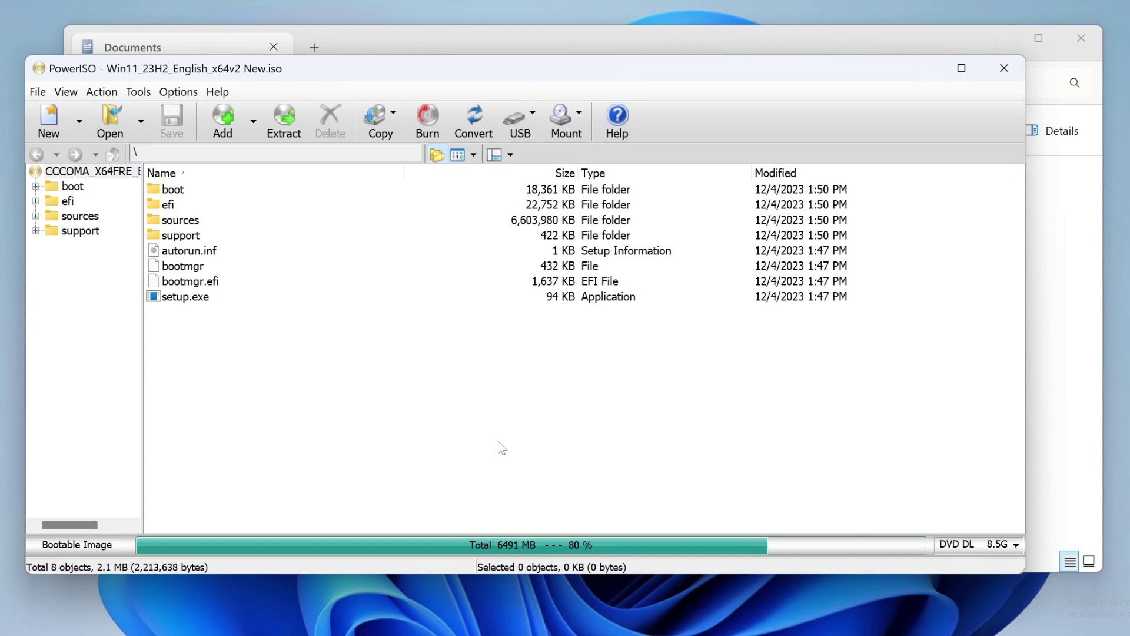
- Close PowerISO, mount the New ISO as drive E: showing setup files, then return to Documents
click(1004, 70)
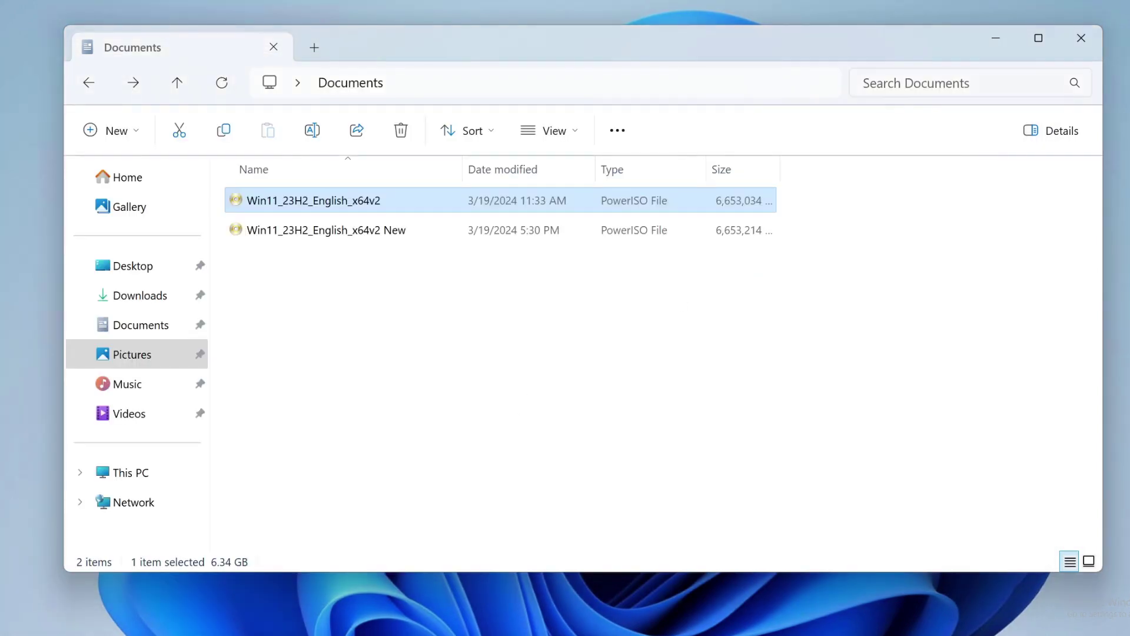
click(279, 236)
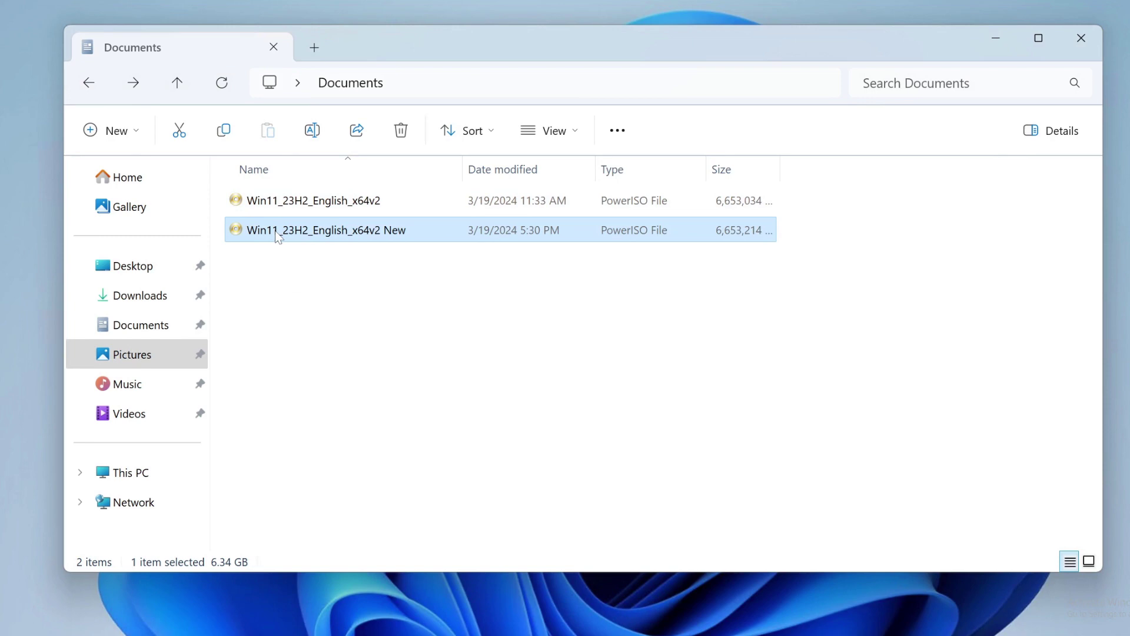
right_click(279, 236)
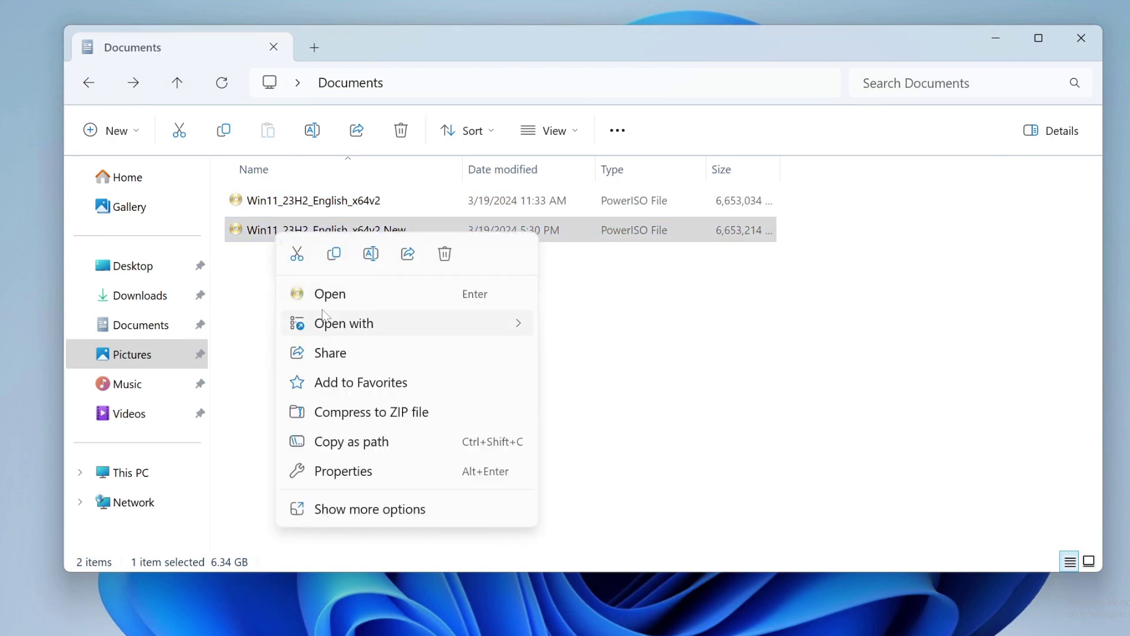
mouse_move(343, 324)
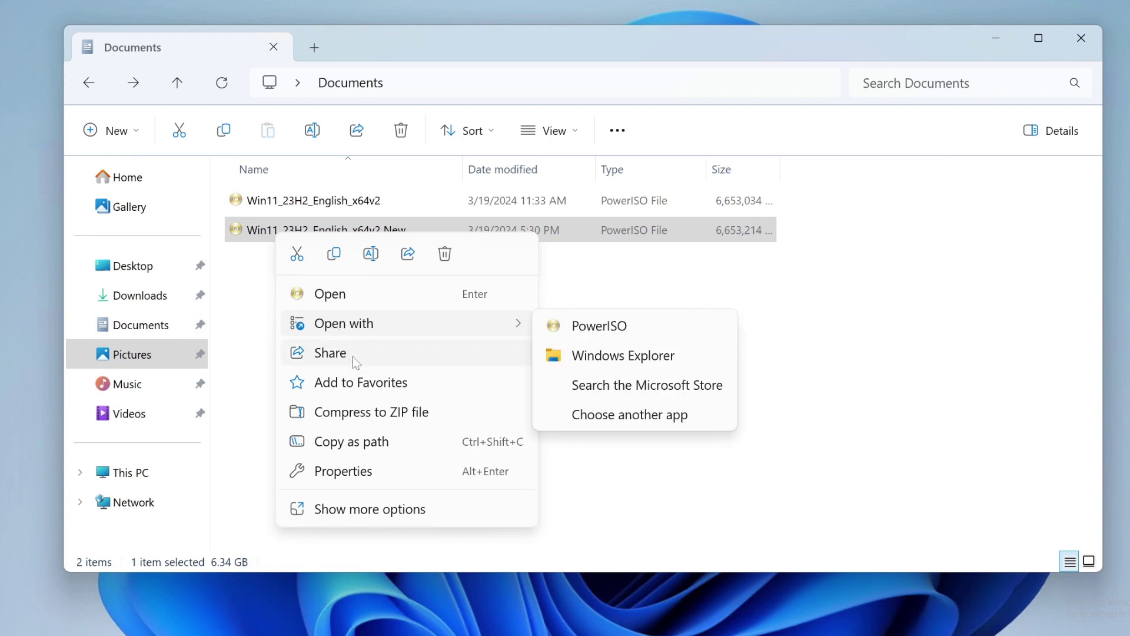
click(579, 365)
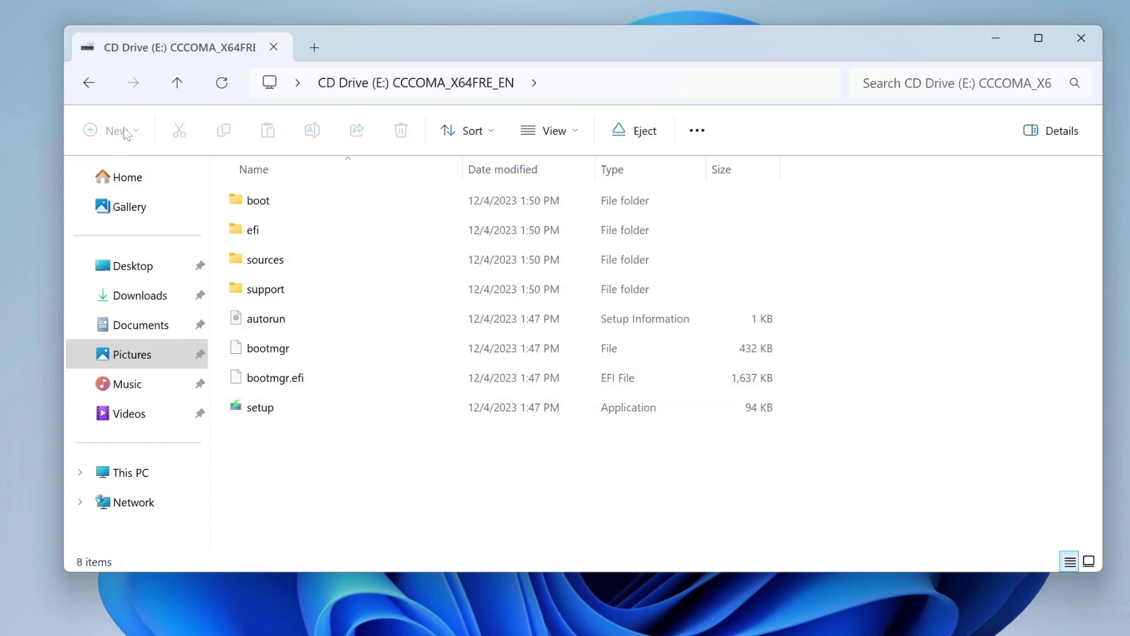
click(88, 85)
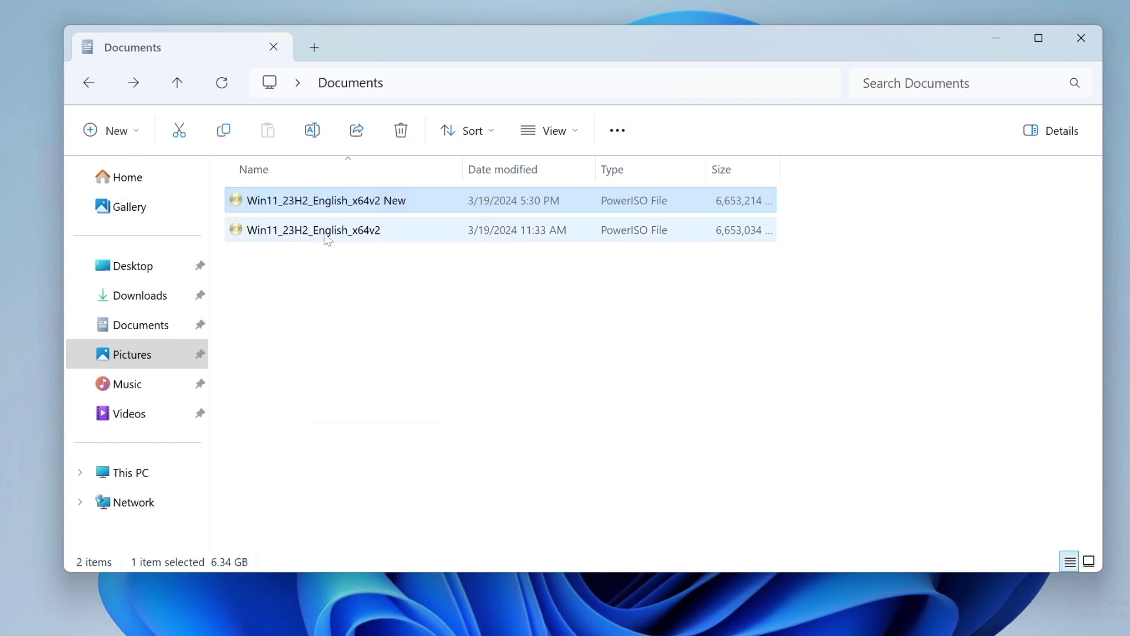
- Mount the original ISO as drive D: showing only README, then close its tab
click(372, 237)
right_click(338, 236)
mouse_move(403, 320)
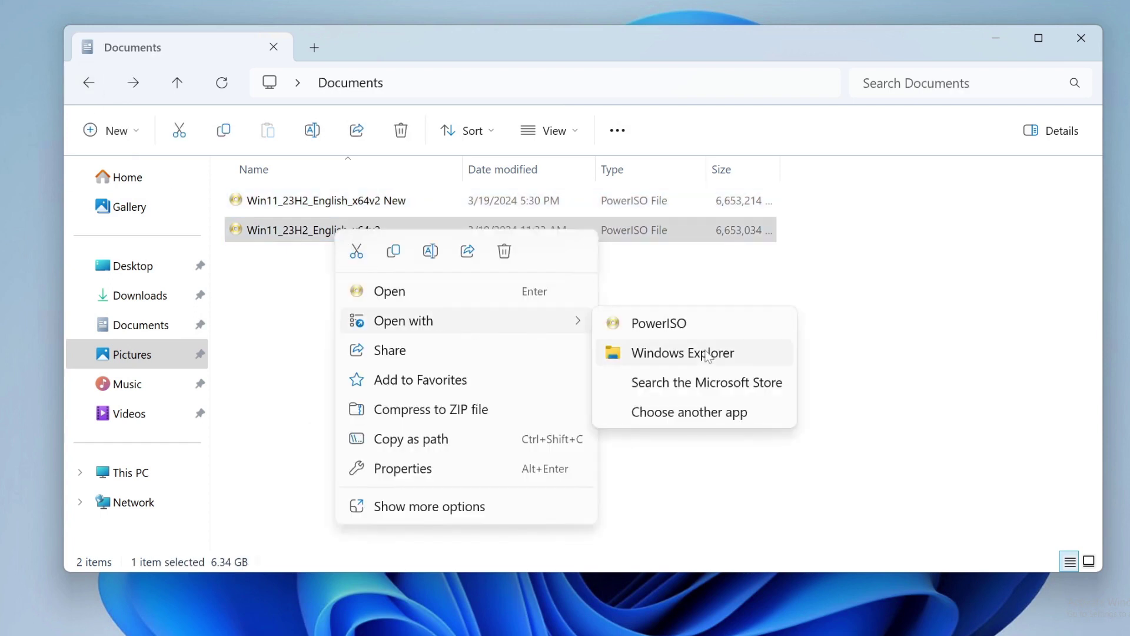
click(704, 353)
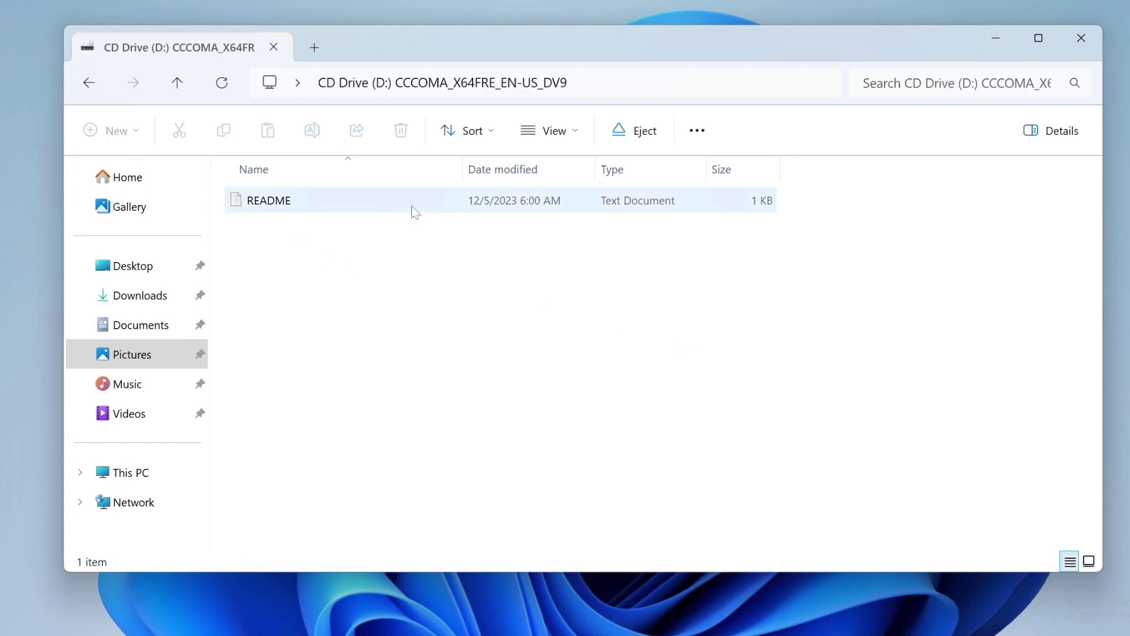
click(314, 47)
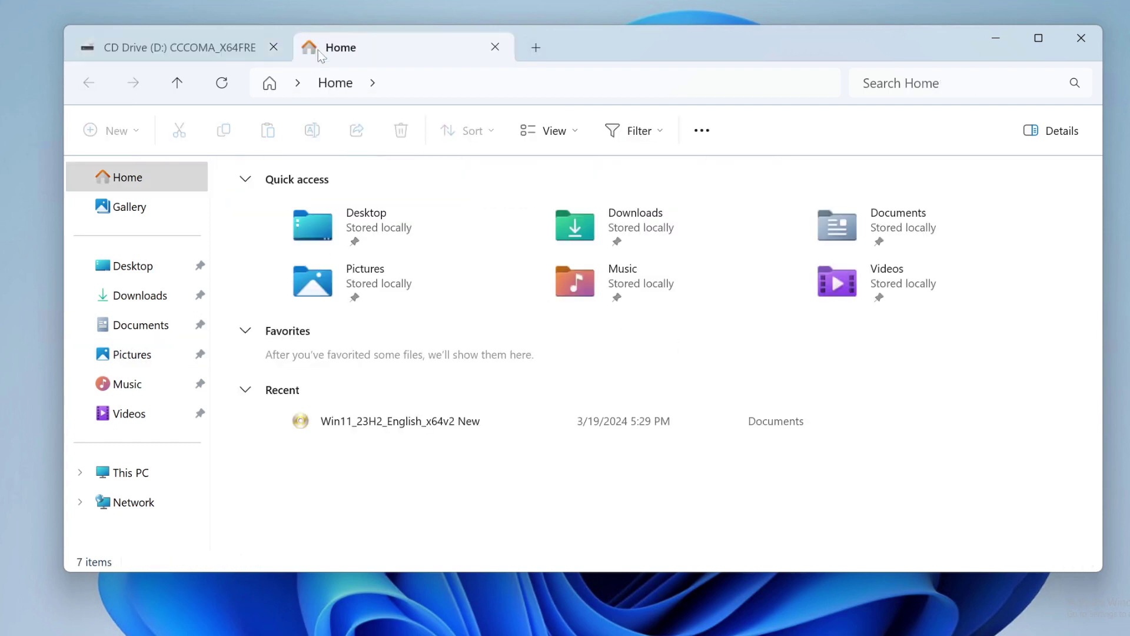
click(273, 47)
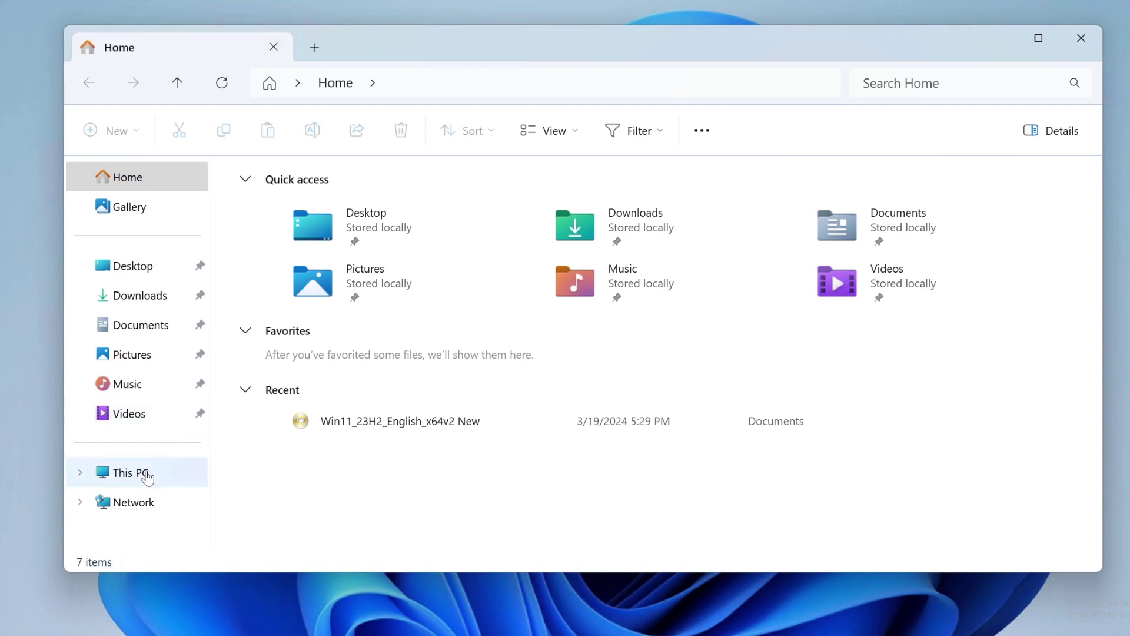
- Open CD Drive (D:) from This PC in a new tab, then show CD Drive (E:)'s actions
click(147, 478)
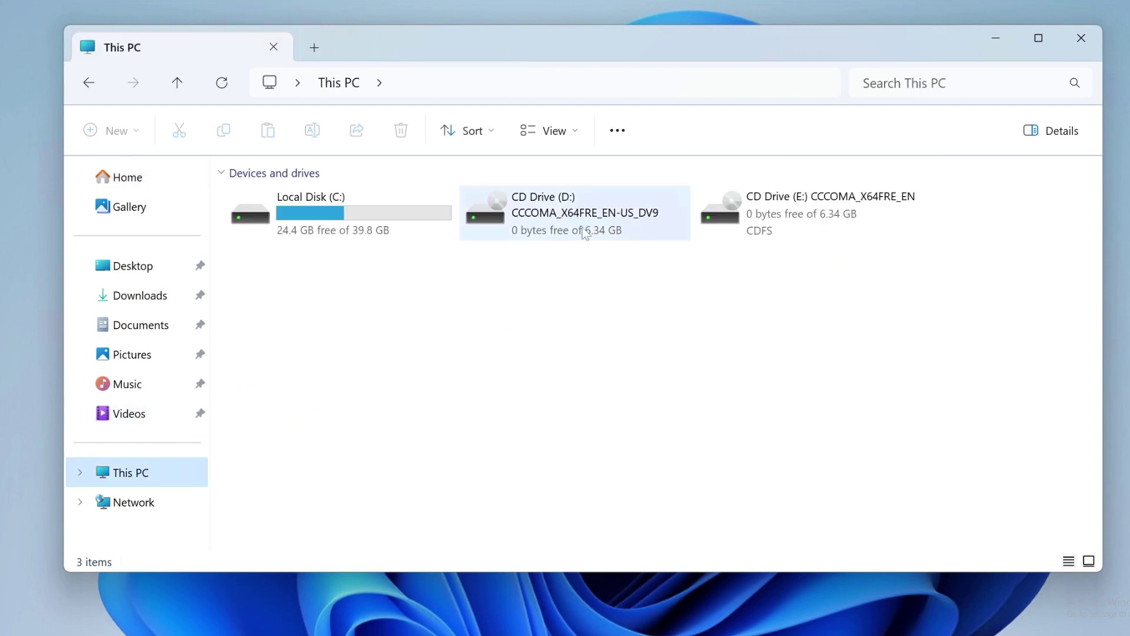
right_click(583, 230)
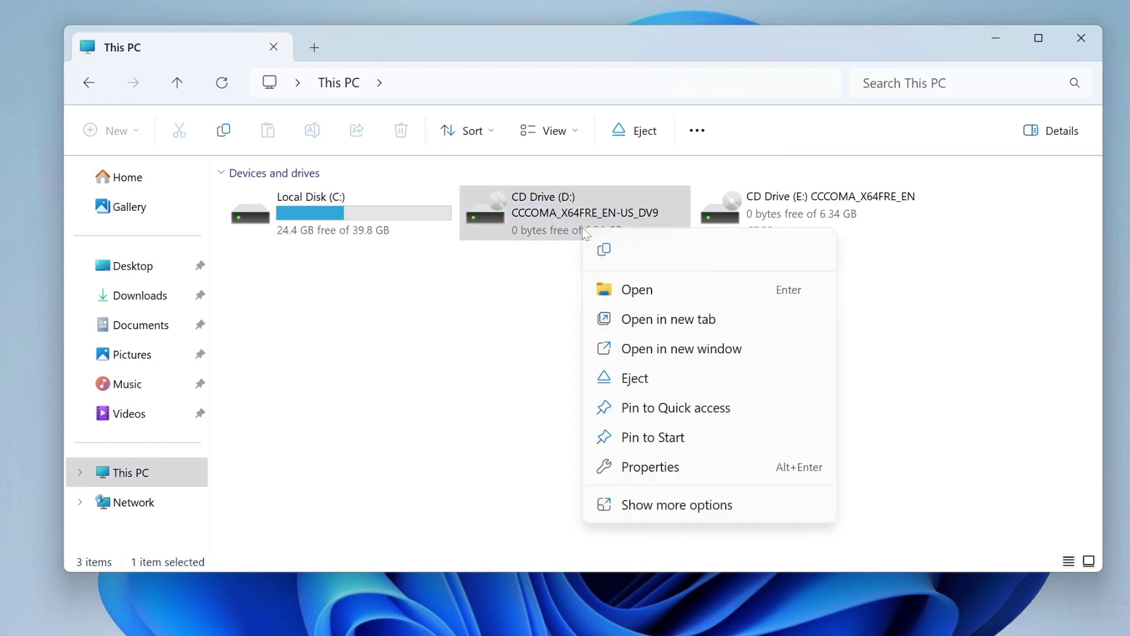
click(687, 327)
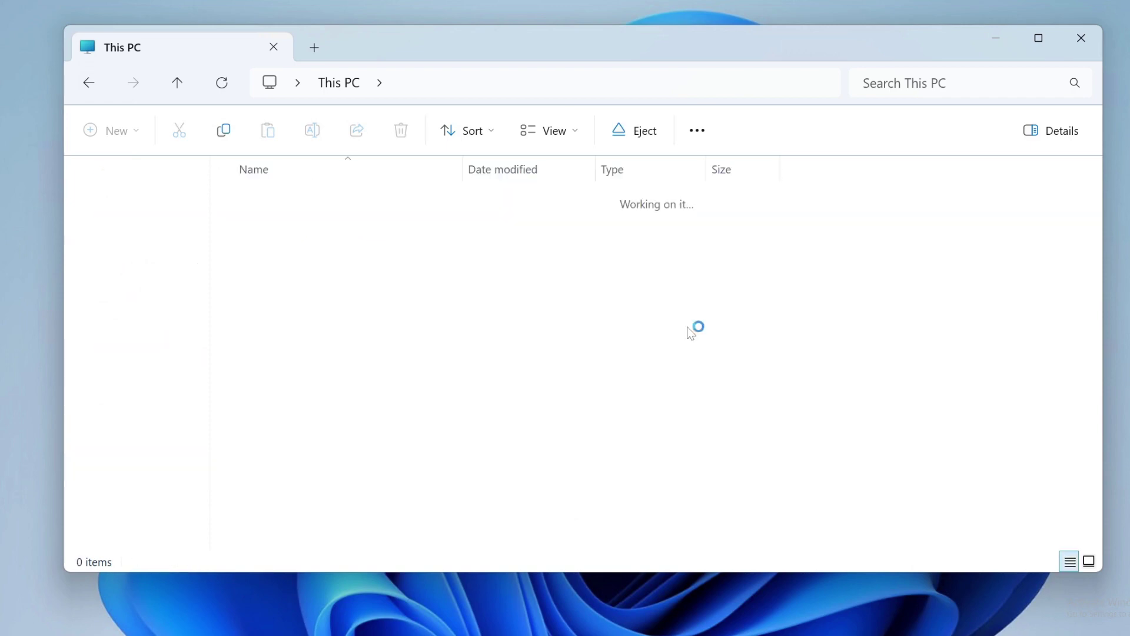
click(193, 47)
right_click(788, 223)
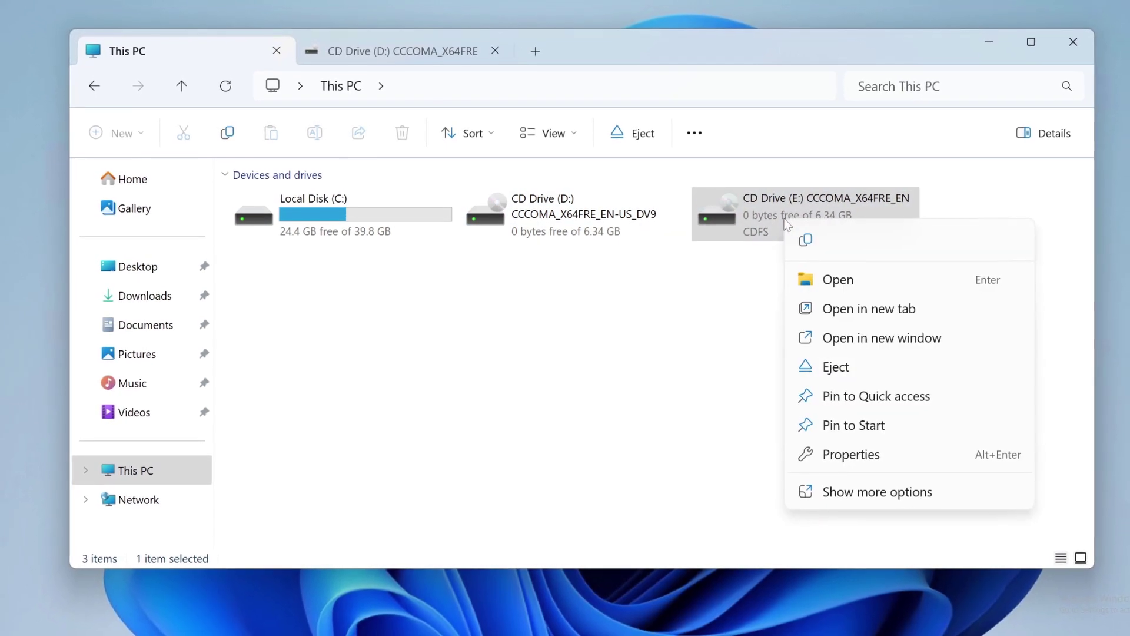